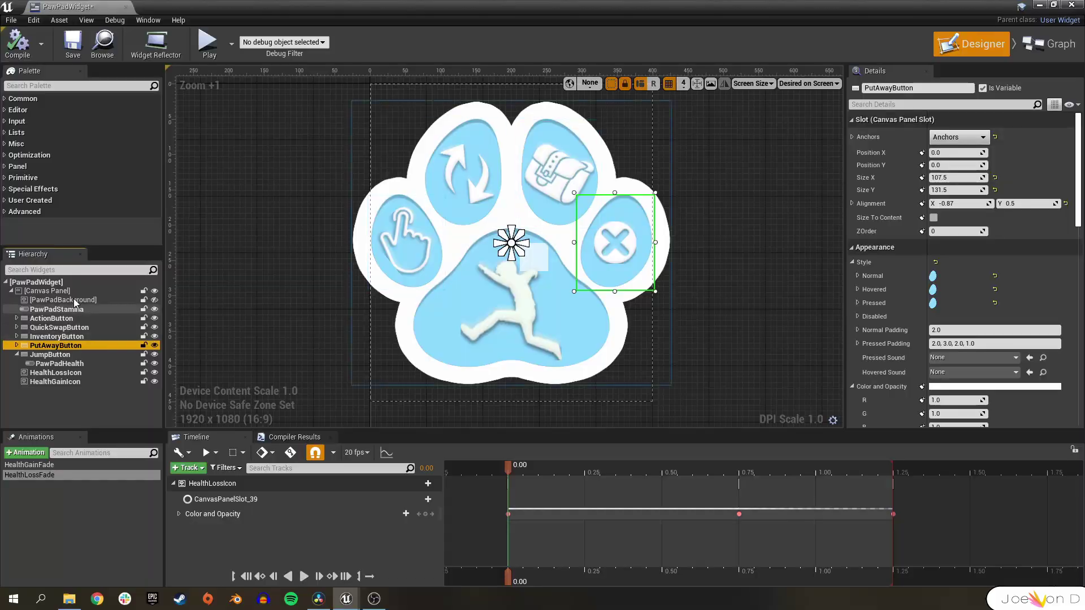
Preview PawPadWidget's HealthGainFade animation, then launch the third-person project from the Launcher Library
click(74, 292)
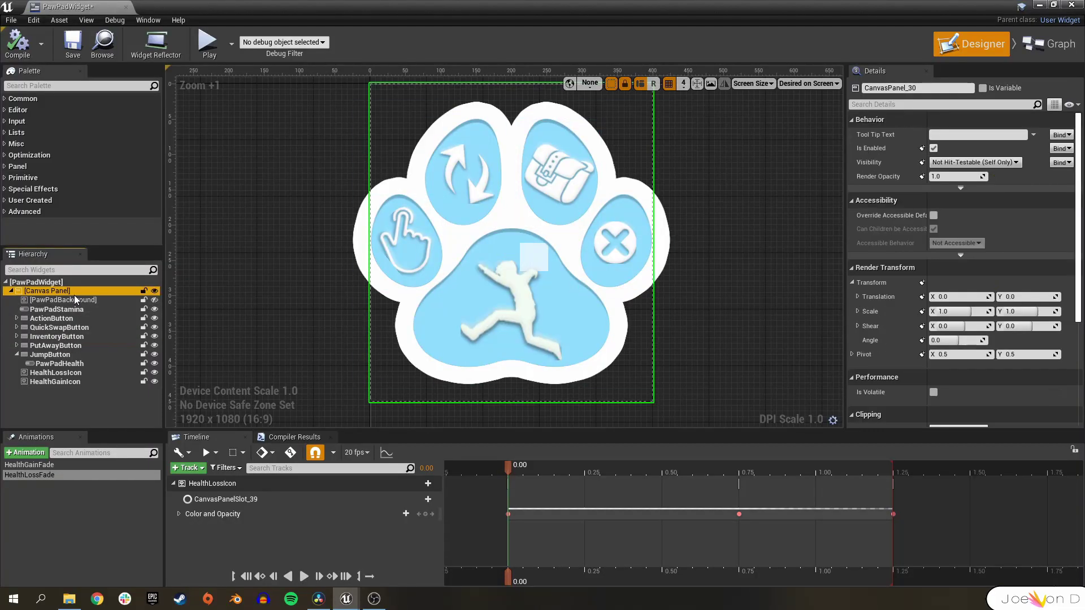
click(59, 301)
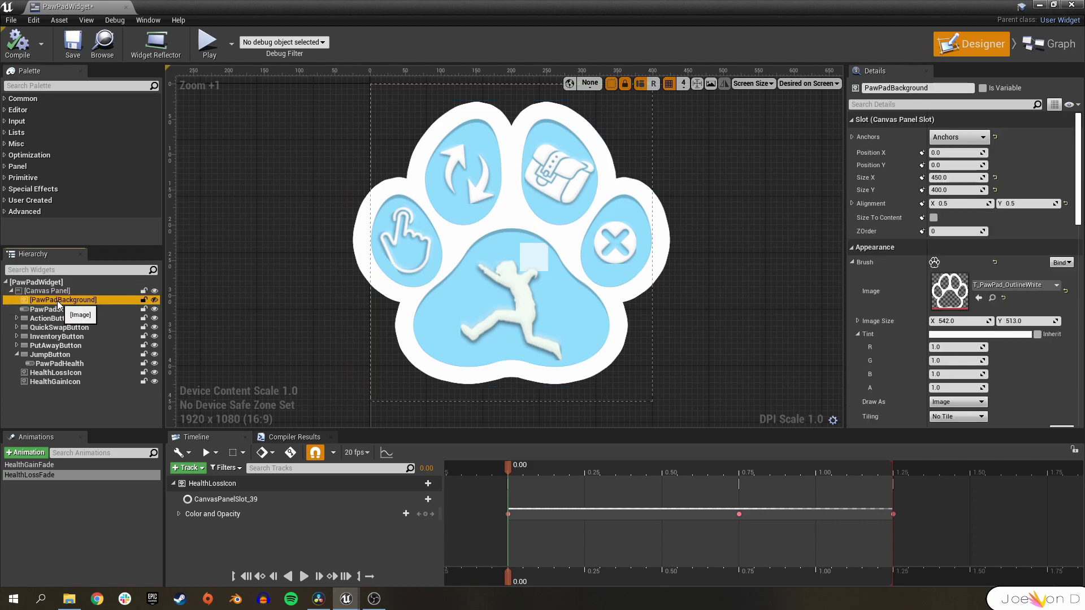
click(34, 474)
click(34, 464)
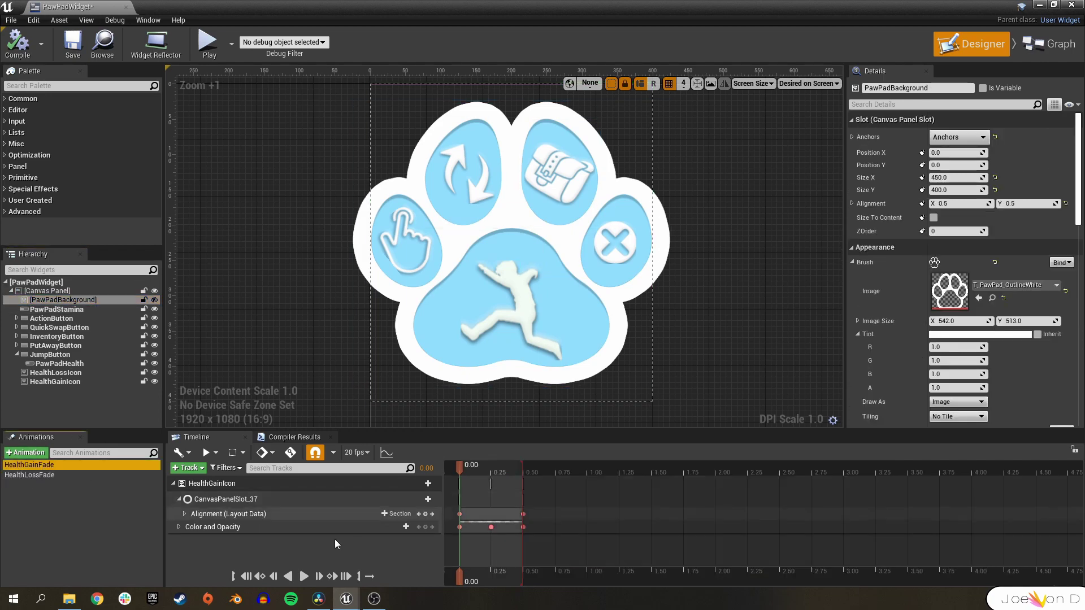
click(304, 576)
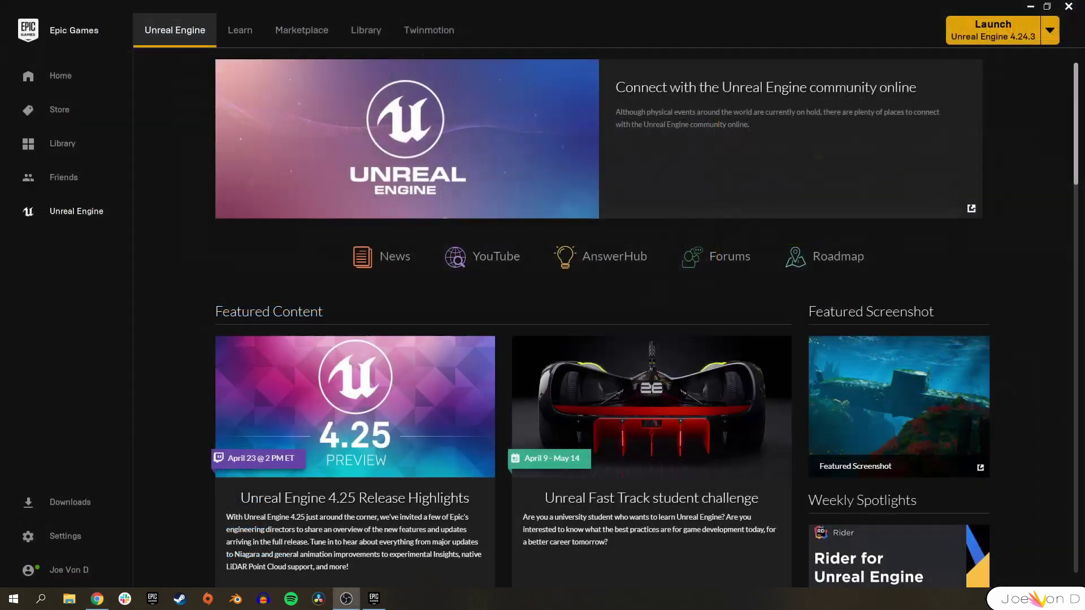
click(365, 30)
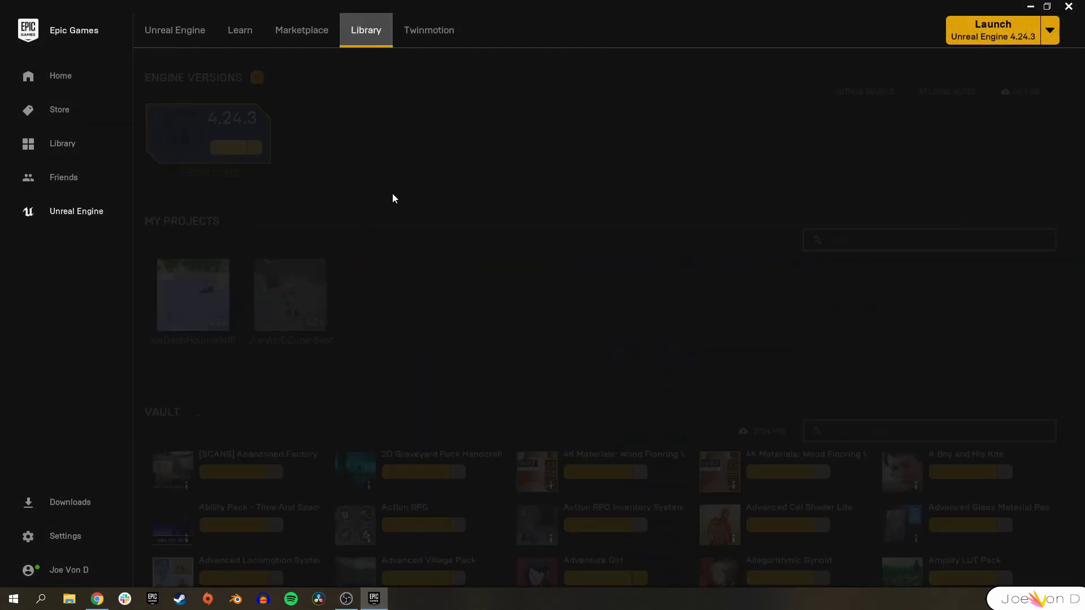
double_click(282, 281)
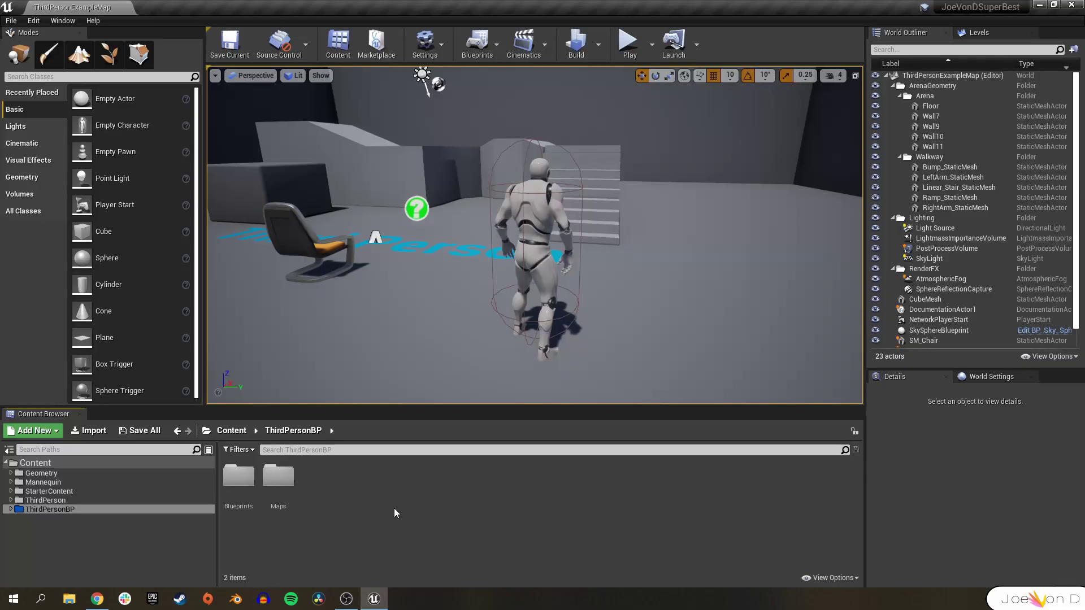
Create a Widget Blueprint named BasicUI in ThirdPersonBP and save all assets
right_click(356, 490)
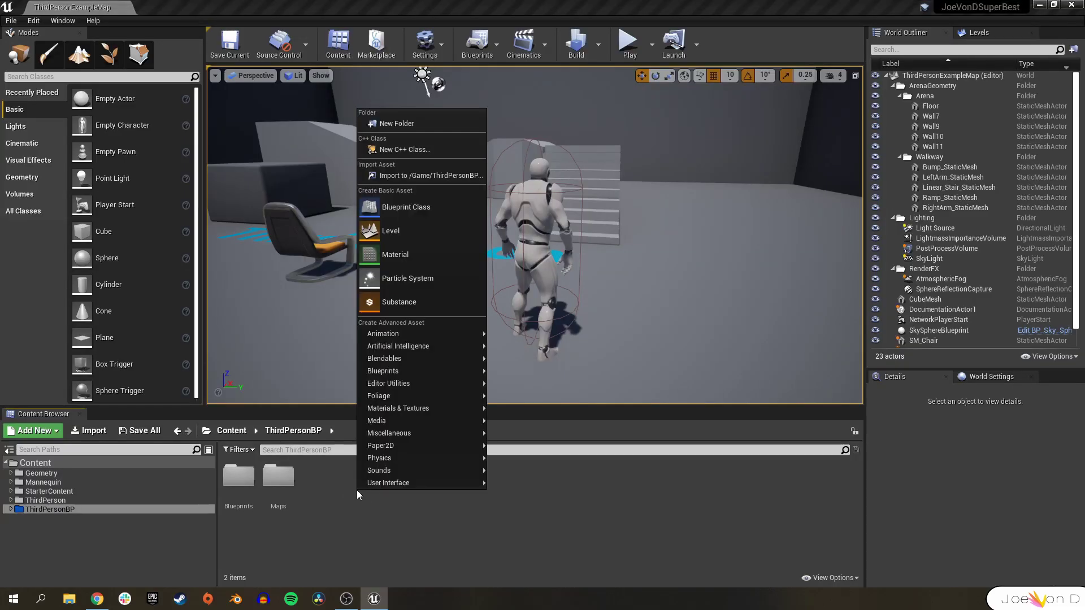
mouse_move(403, 487)
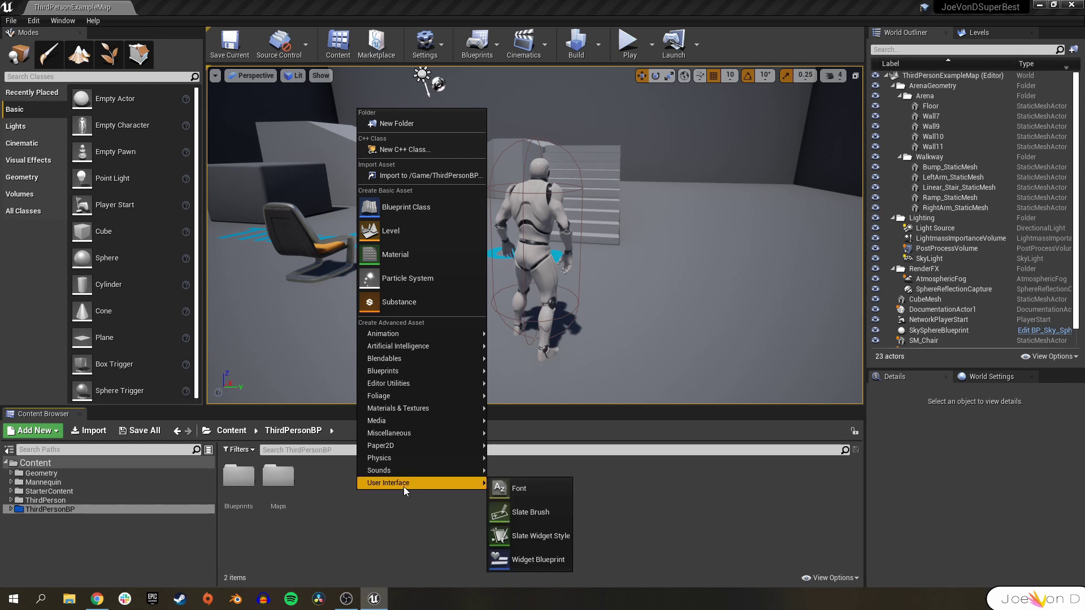
click(515, 560)
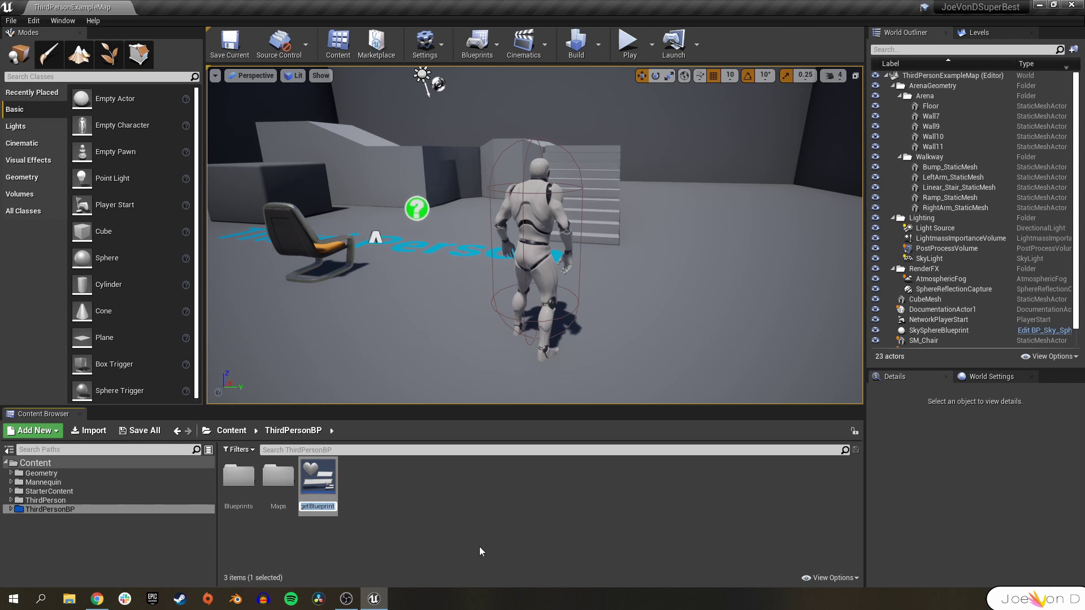
text(BasicUI)
key(Return)
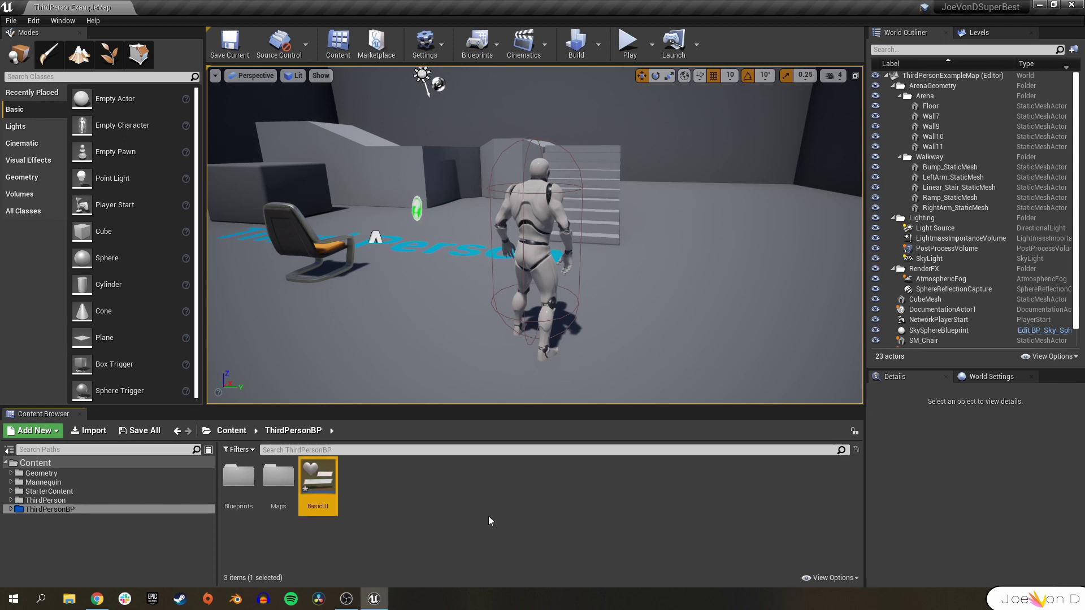
click(468, 511)
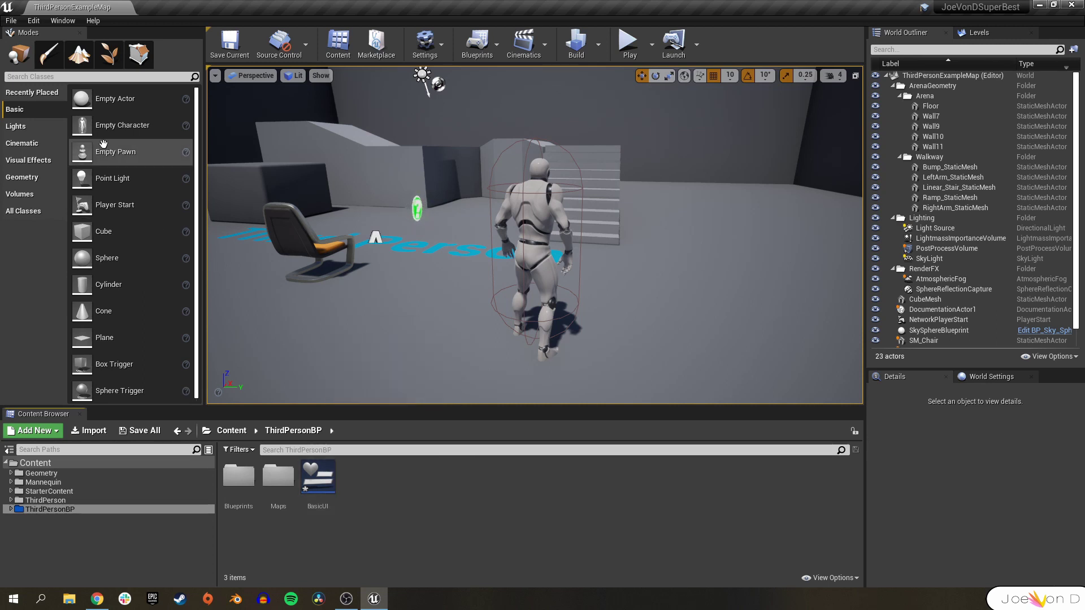
click(10, 21)
click(35, 117)
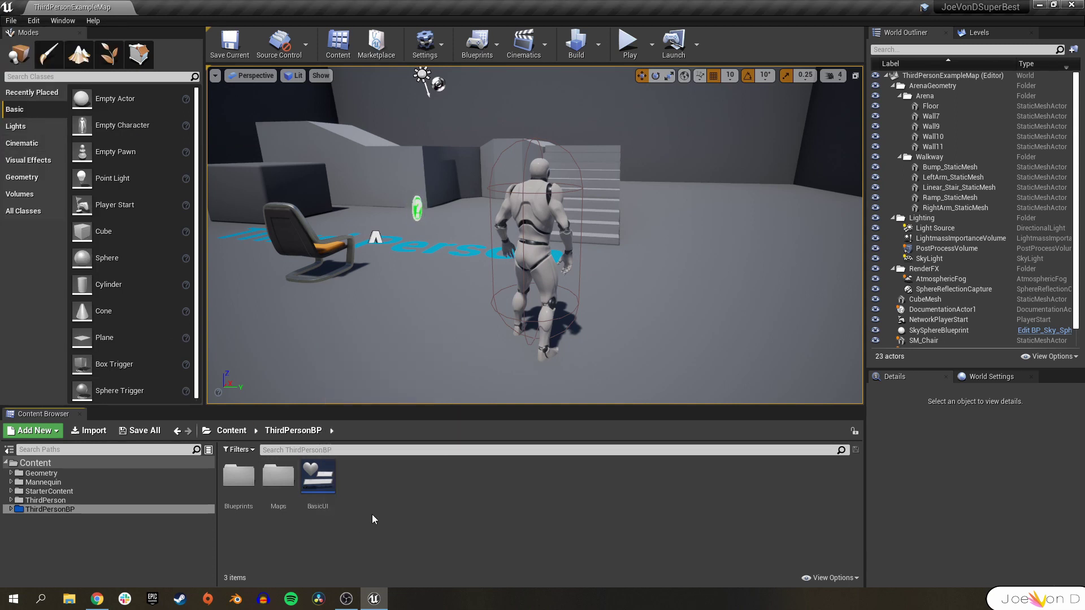
Open the BasicUI widget blueprint and view its Event Graph
click(314, 480)
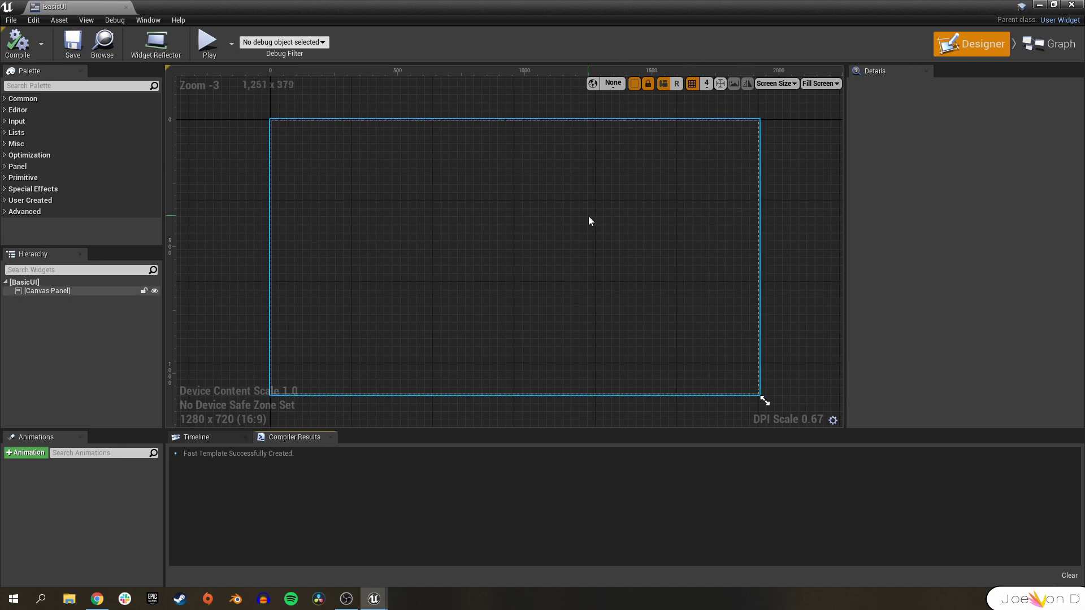
click(1050, 40)
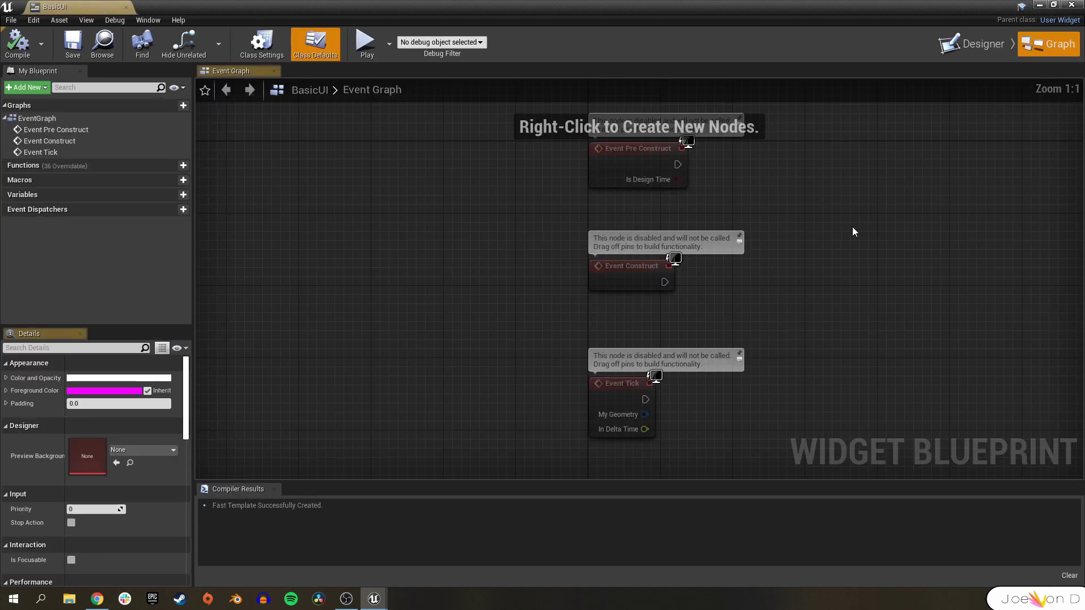
right_drag(818, 249, 746, 255)
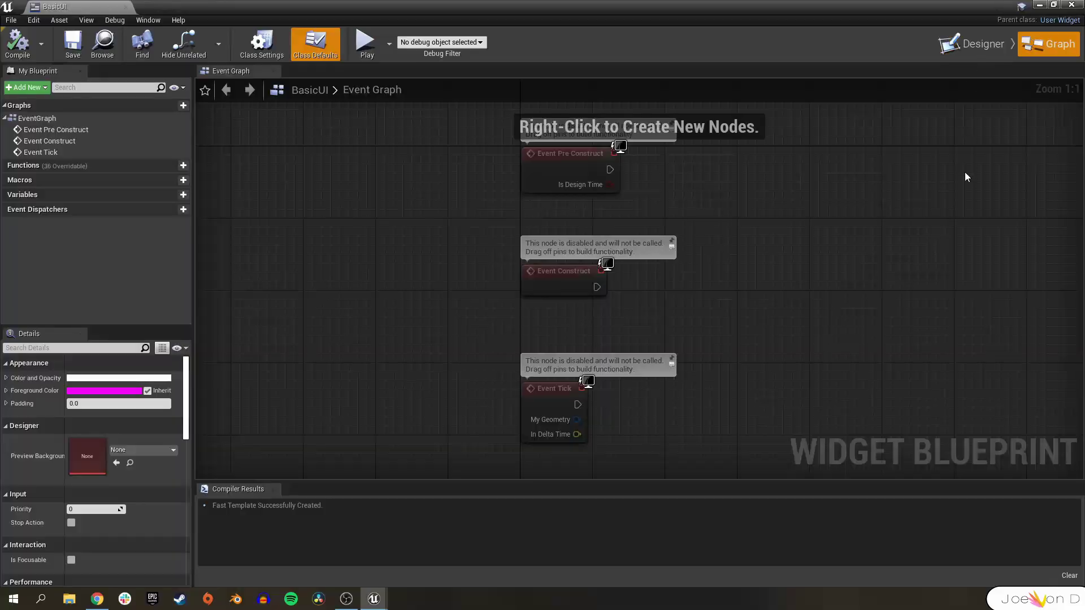
Switch BasicUI back to the Designer view with its empty Canvas Panel
click(961, 42)
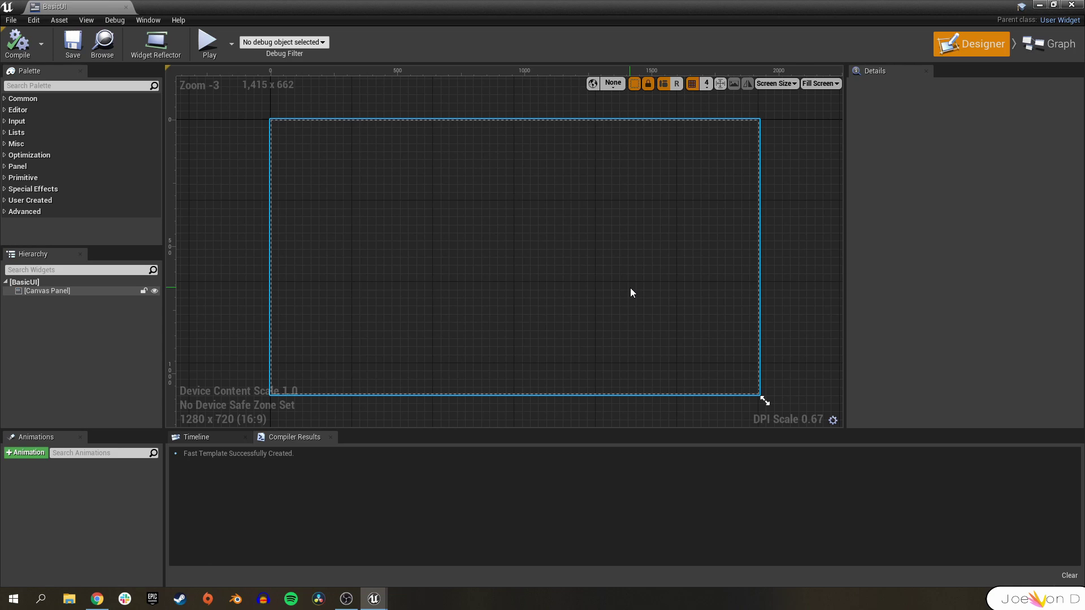
click(255, 130)
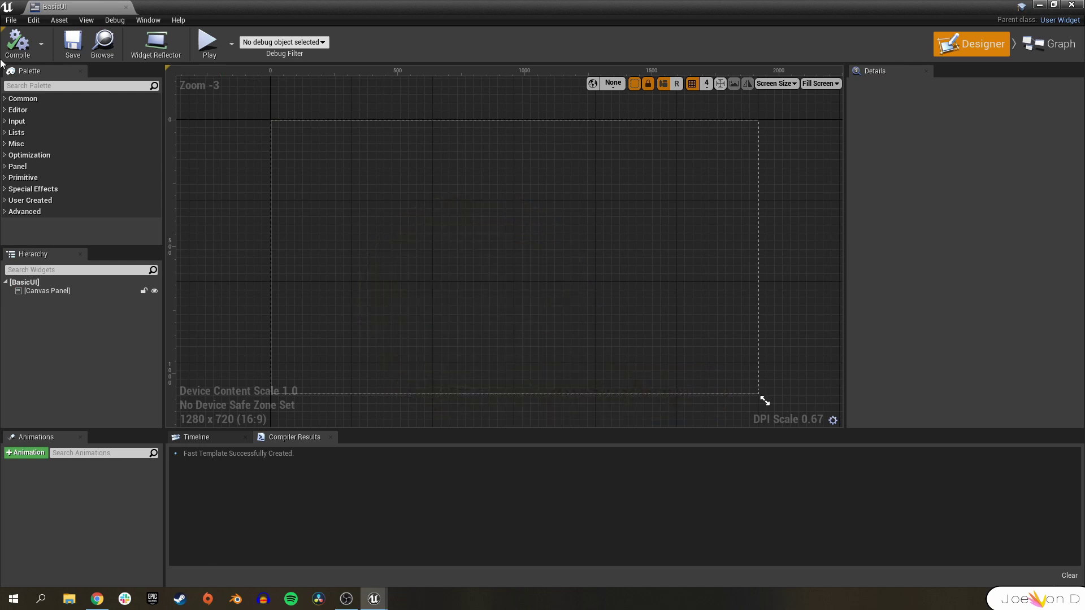
Find 'image' in the Palette and add an Image widget, Image_64, to the Canvas Panel
click(50, 86)
text(image)
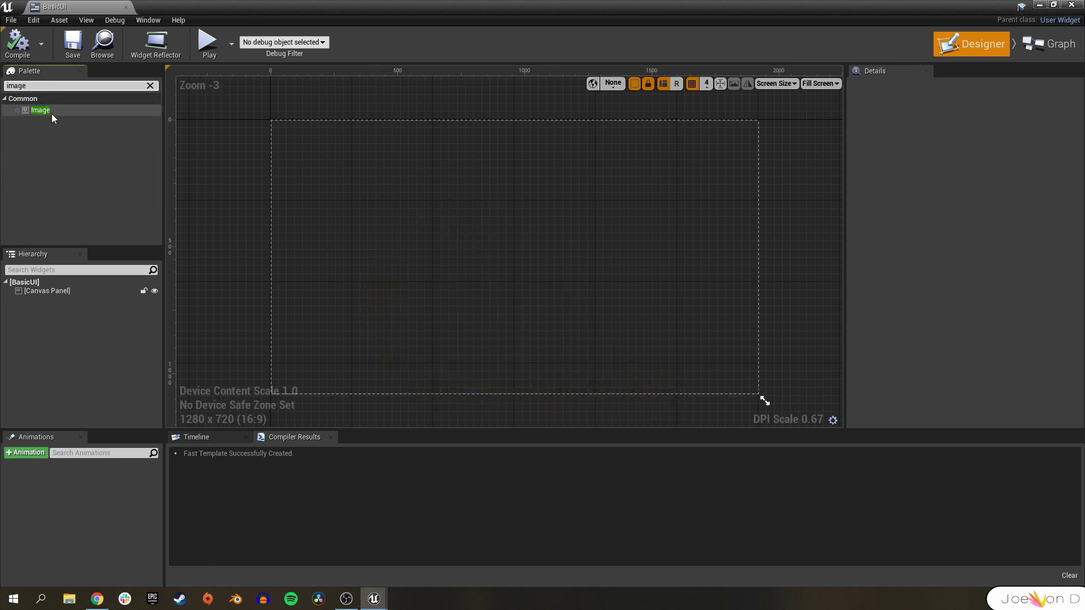
drag(52, 114, 70, 295)
scroll(284, 127, up, 5)
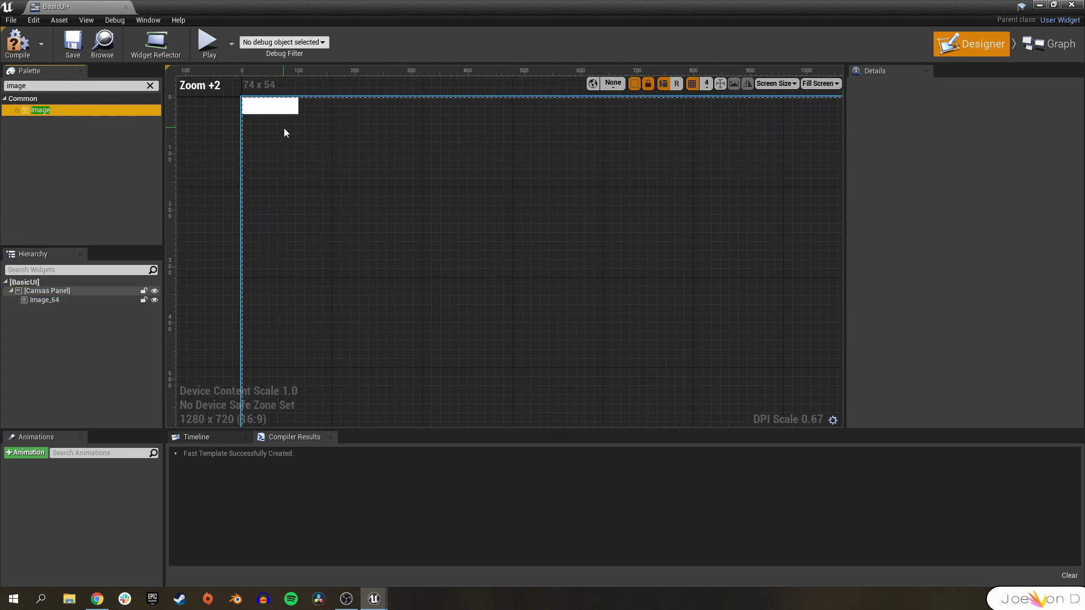
right_drag(283, 128, 399, 262)
click(394, 241)
click(425, 292)
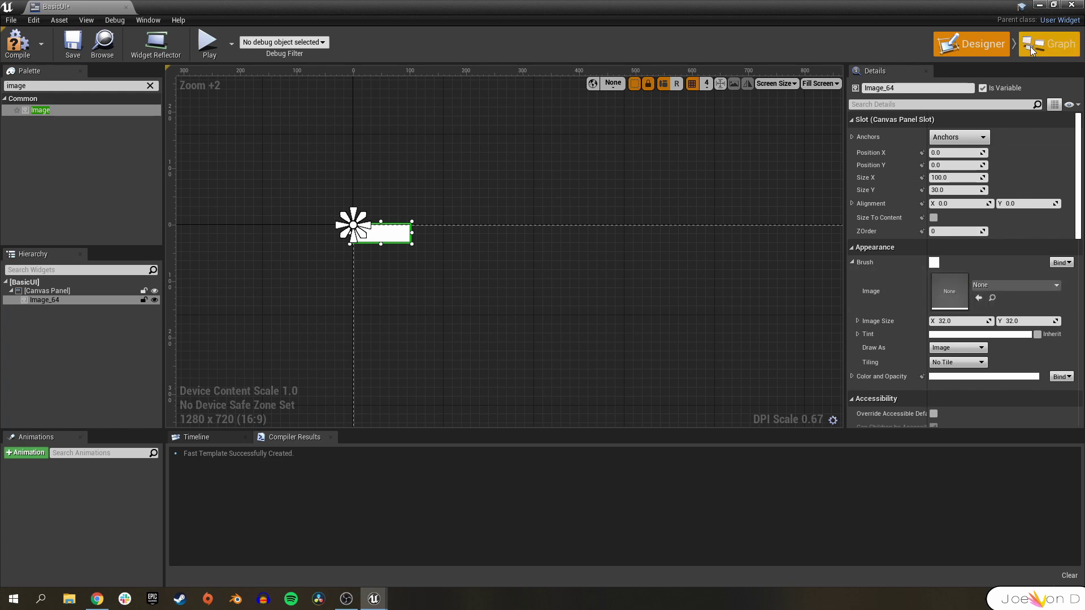
click(1039, 5)
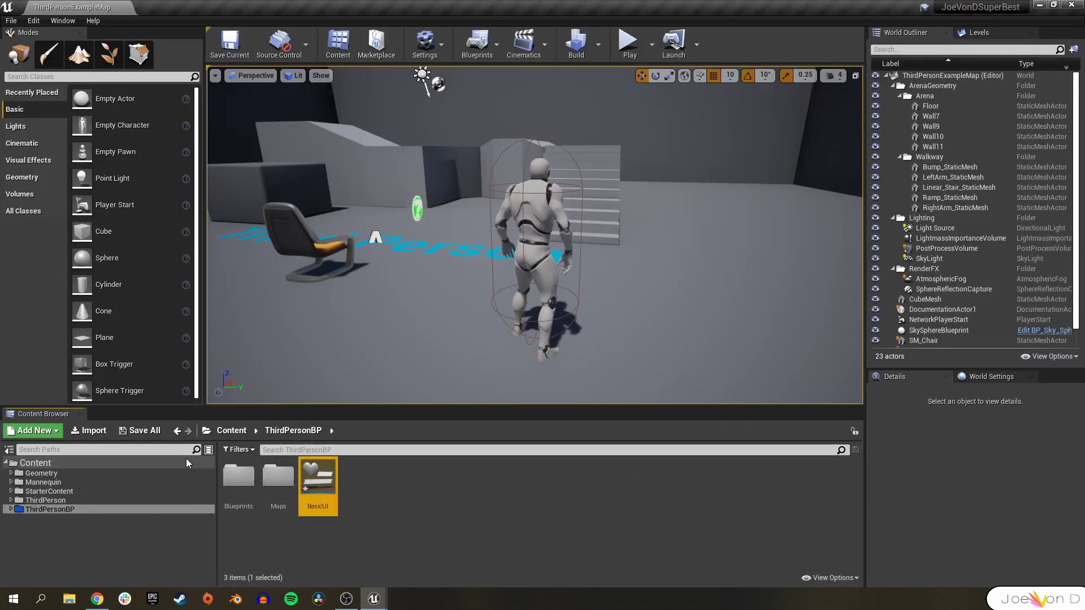
Import the T_RushedHealthBarCrop texture into ThirdPersonBP
click(96, 432)
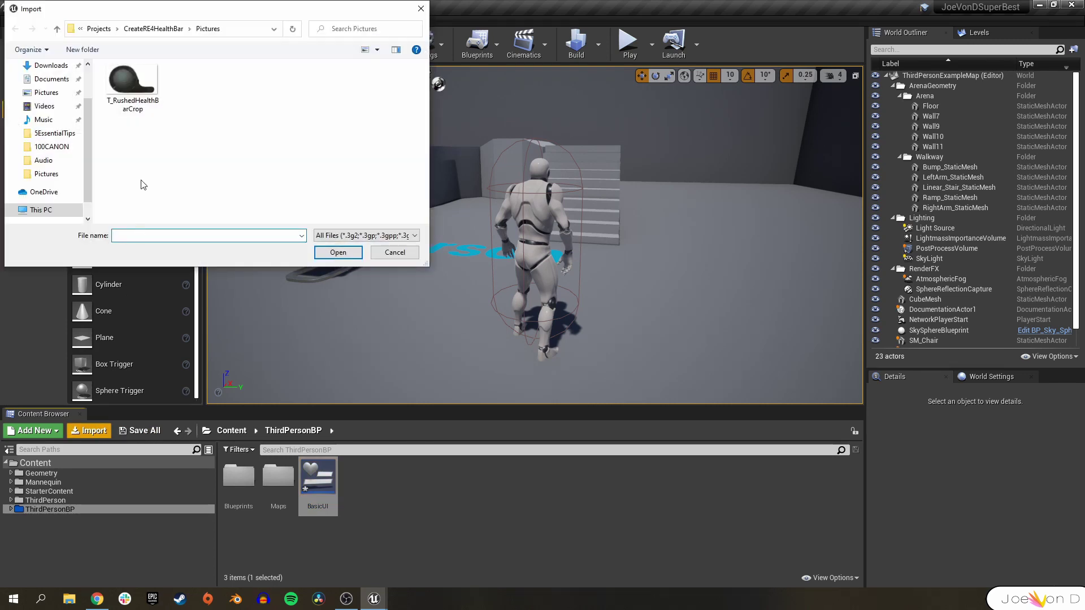
click(140, 94)
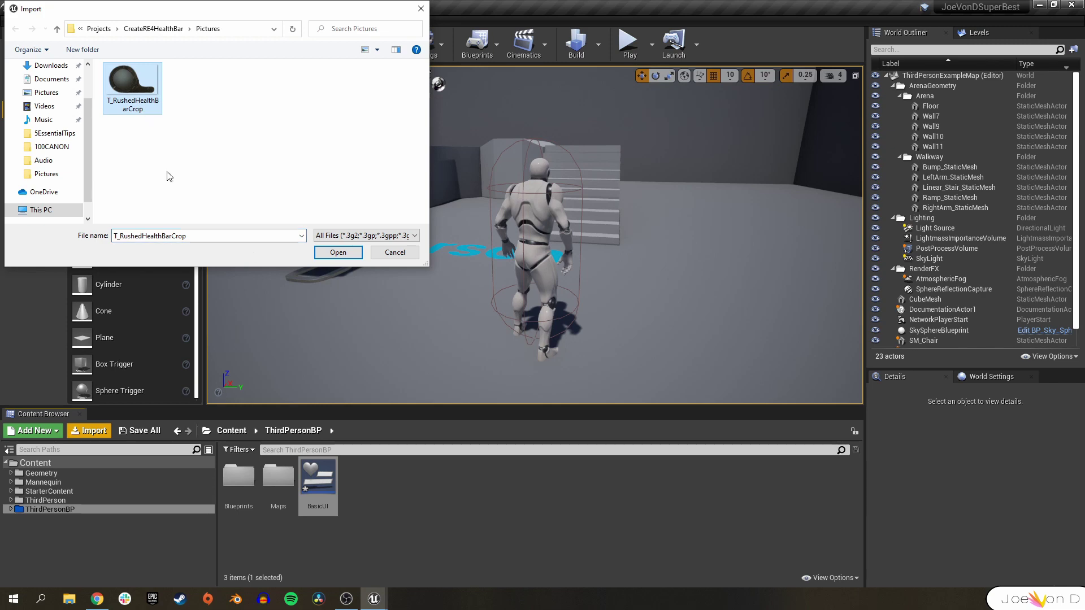
click(338, 252)
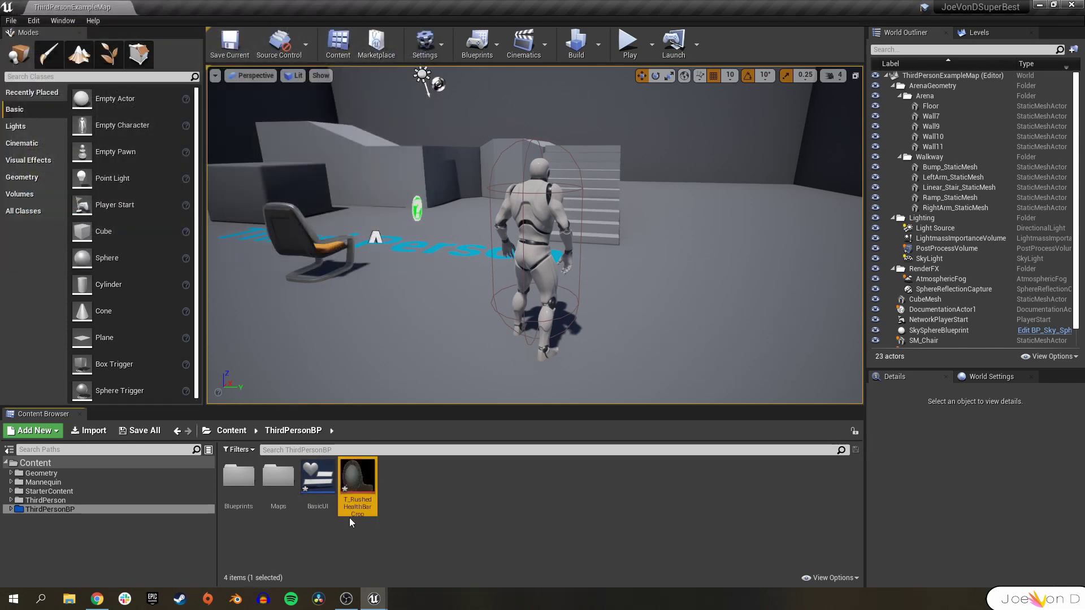
mouse_move(370, 497)
click(11, 21)
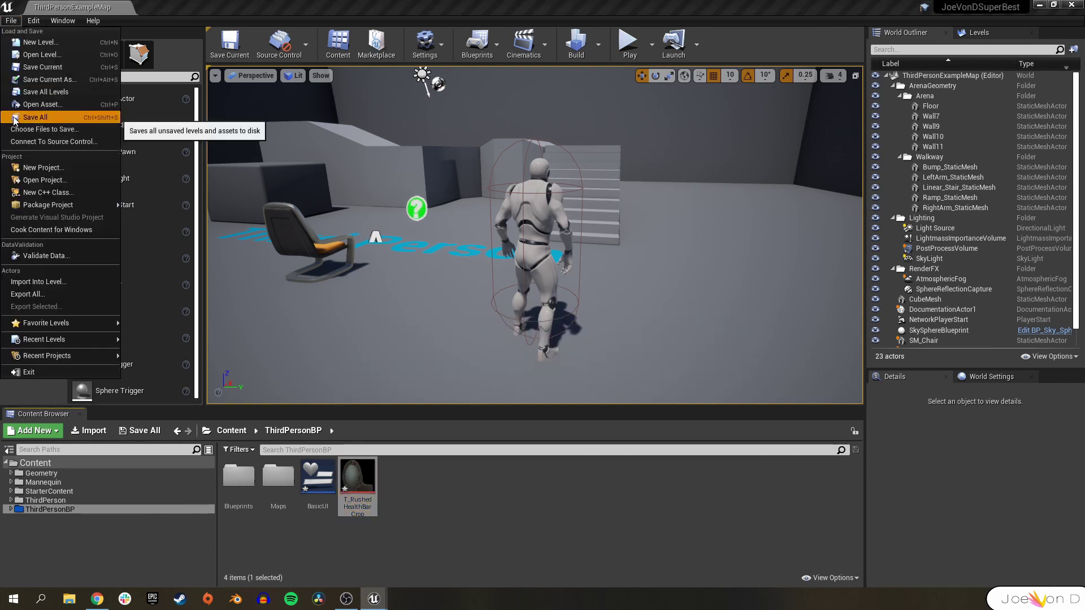
key(Escape)
mouse_move(374, 464)
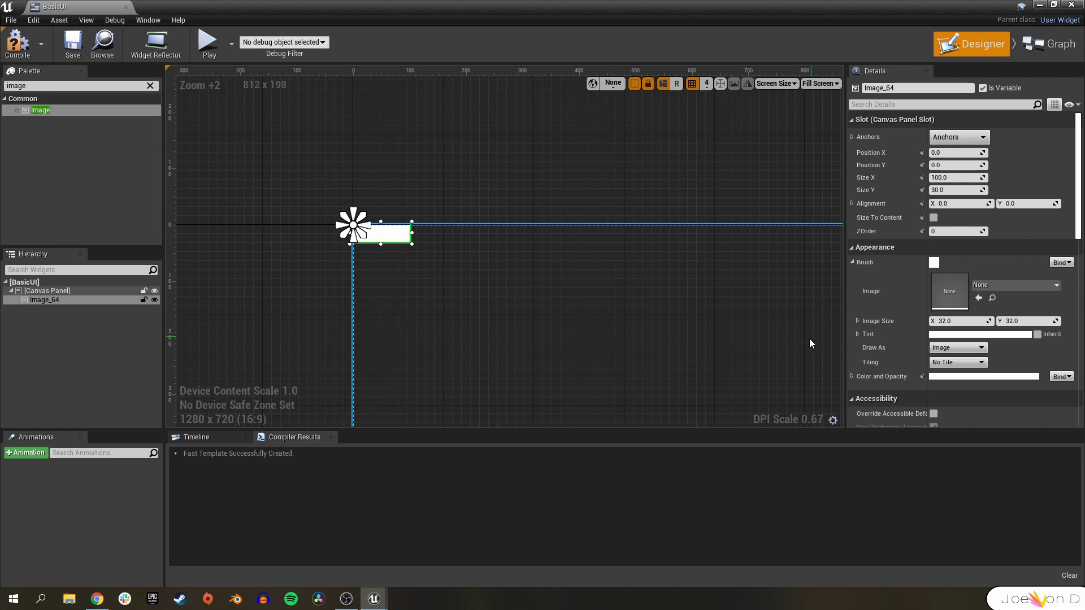
Set Image_64's brush image to T_RushedHealthBarCrop and compile BasicUI
click(1028, 289)
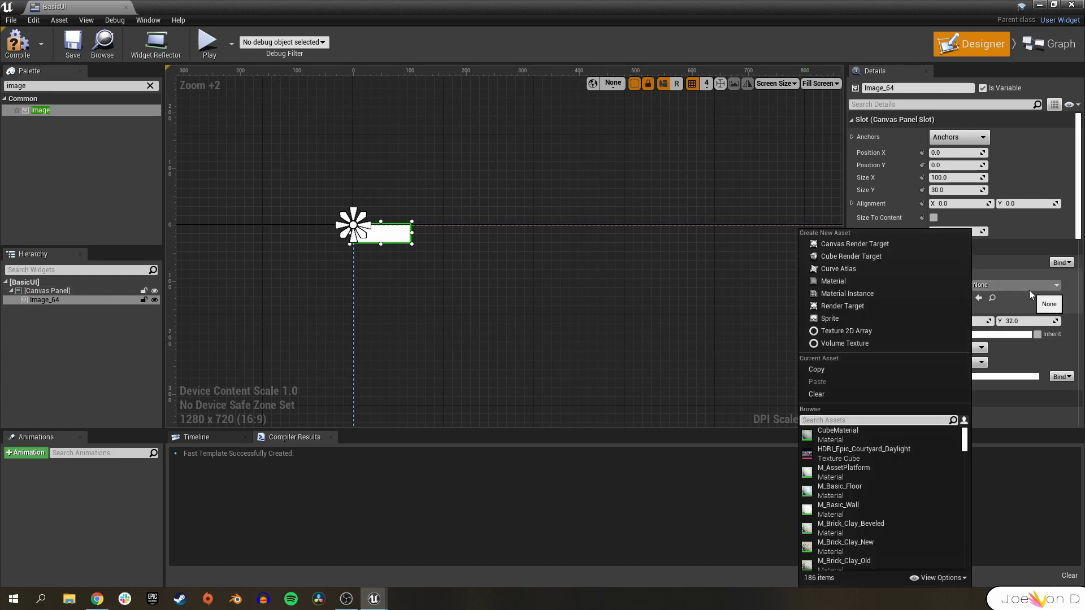
text(t_rush)
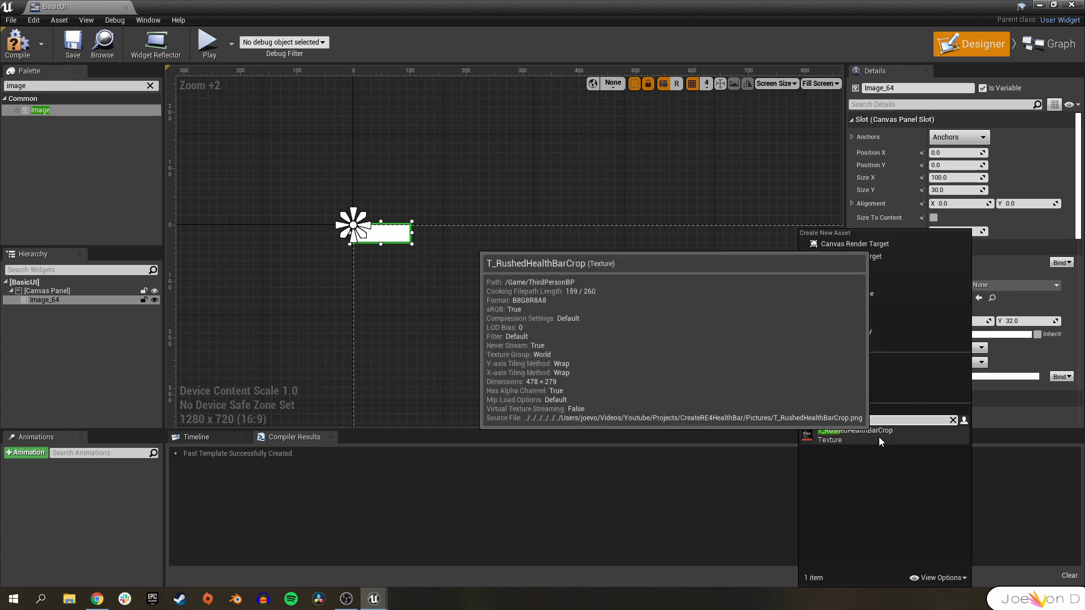
click(879, 436)
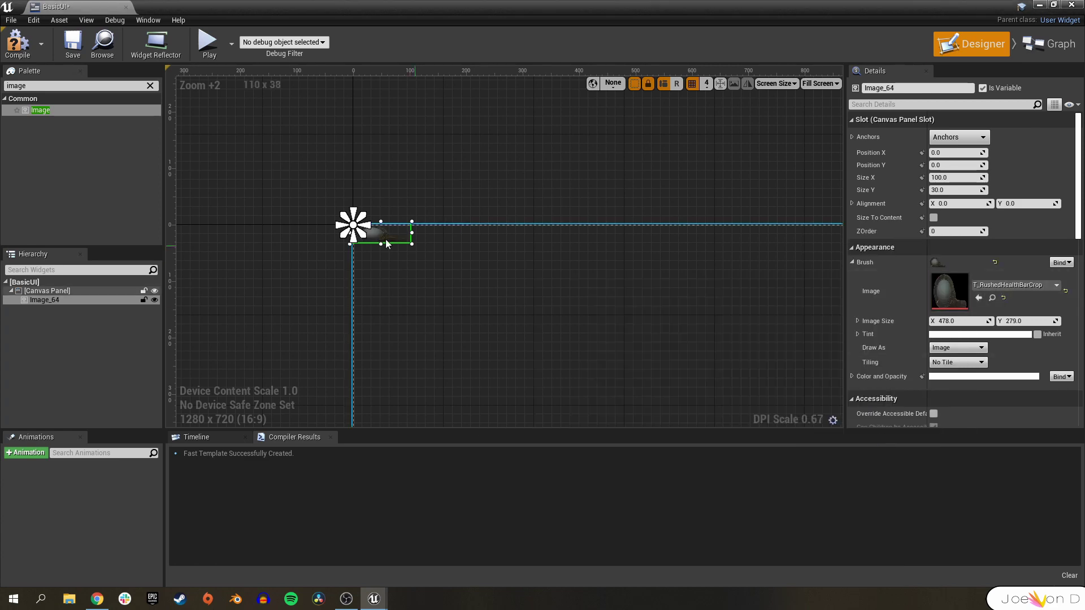
click(8, 47)
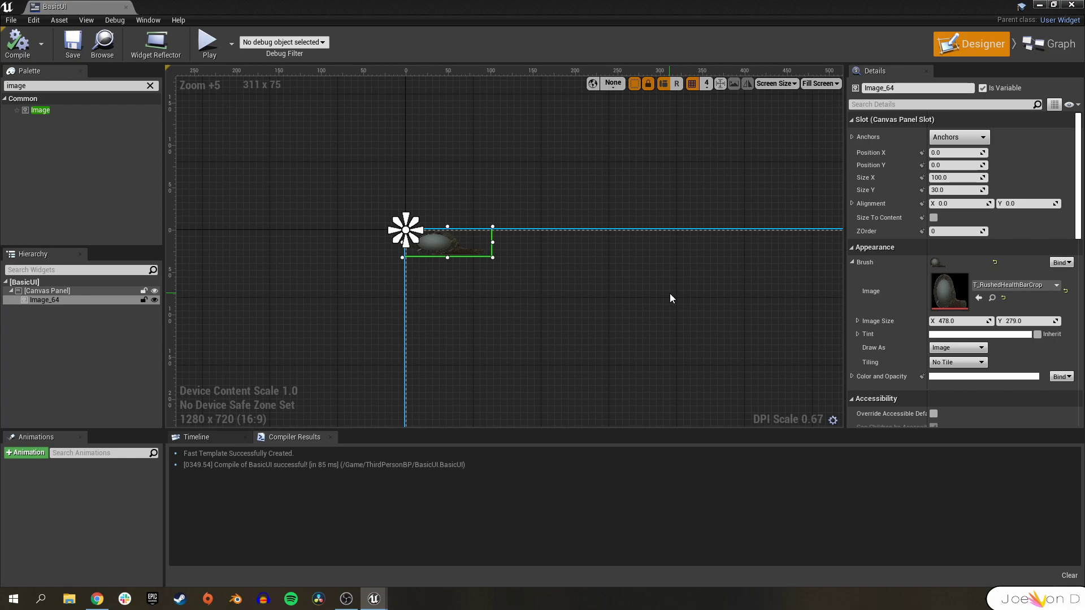
key(alt+p)
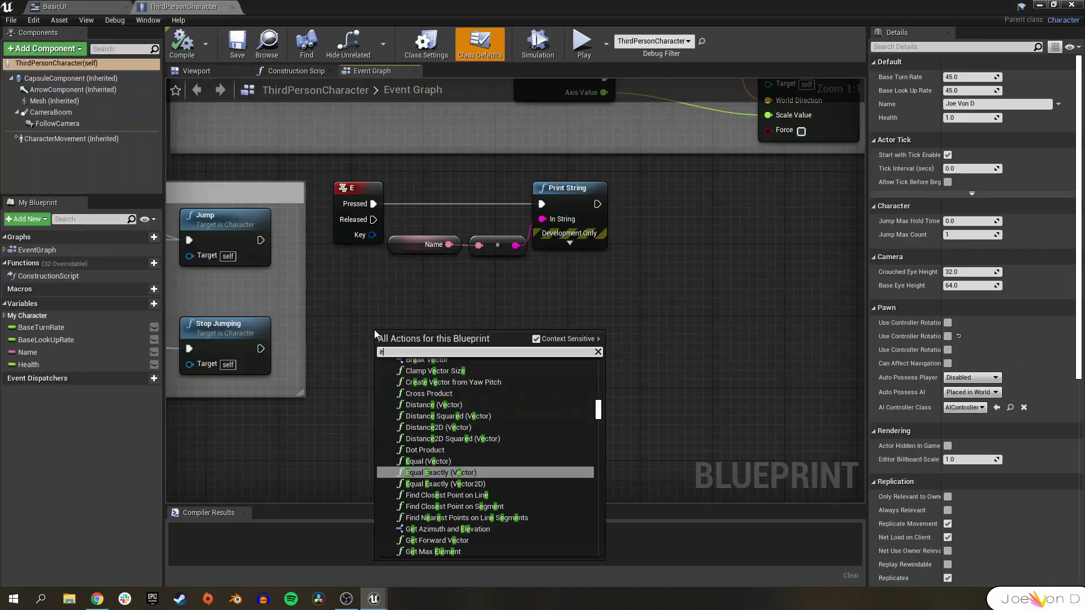
Add an Event BeginPlay node to the ThirdPersonCharacter Event Graph
key(Down)
key(Down)
key(Down)
key(Down)
key(Down)
key(Return)
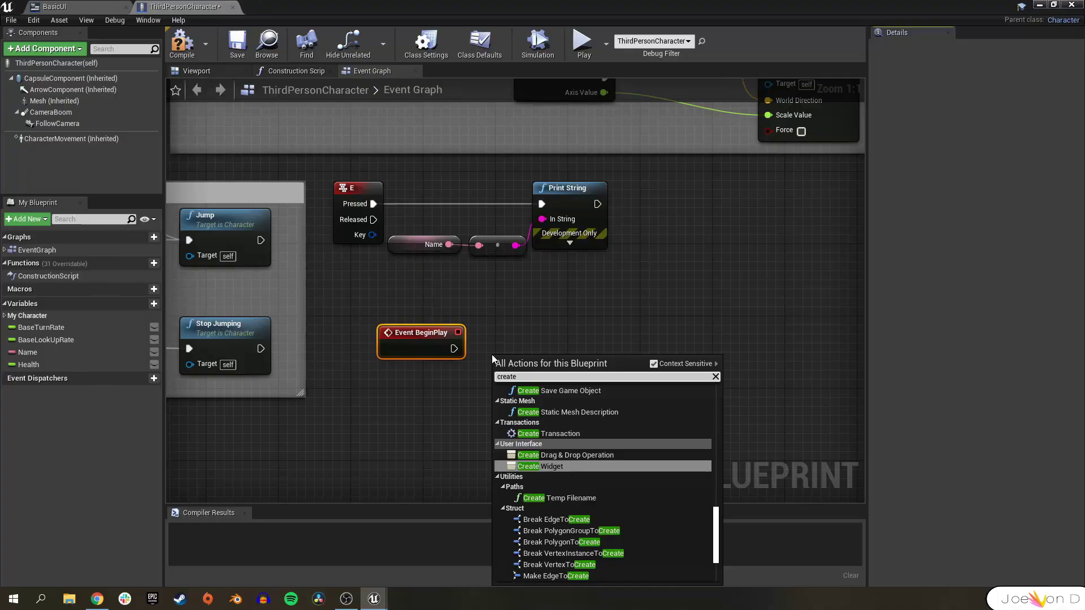
click(557, 469)
Set the Create Widget class to Basic UI, add an Add to Viewport node, then end the test play
click(541, 364)
click(543, 415)
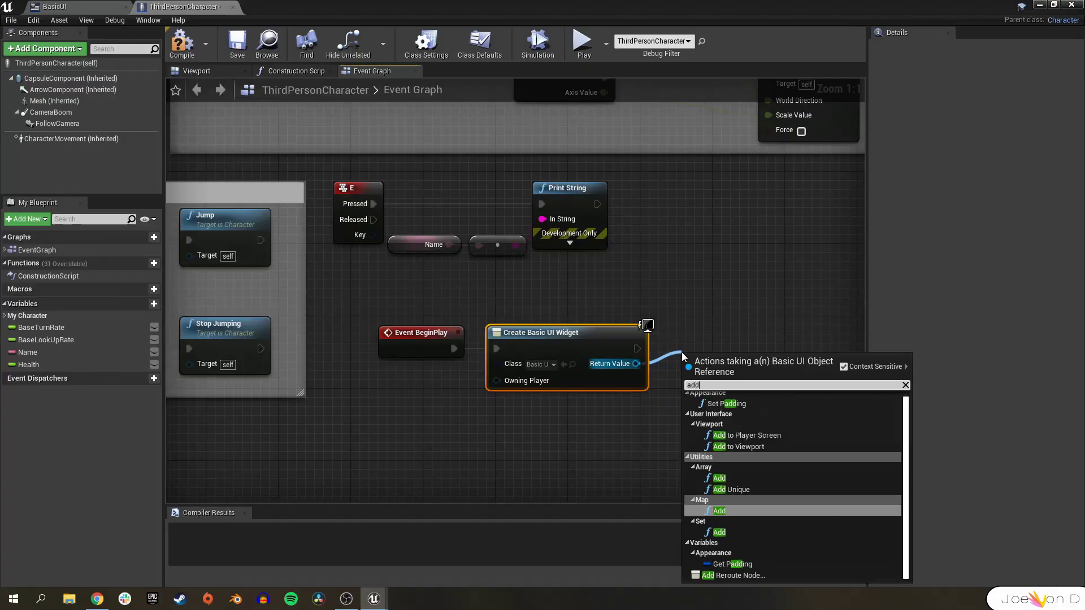
text(tovi)
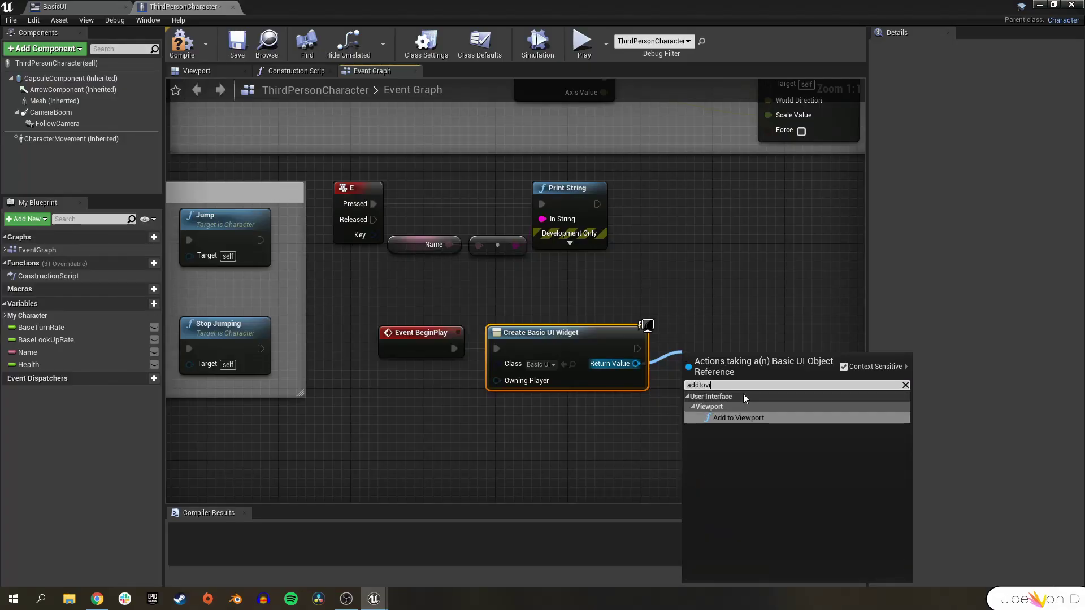
click(738, 429)
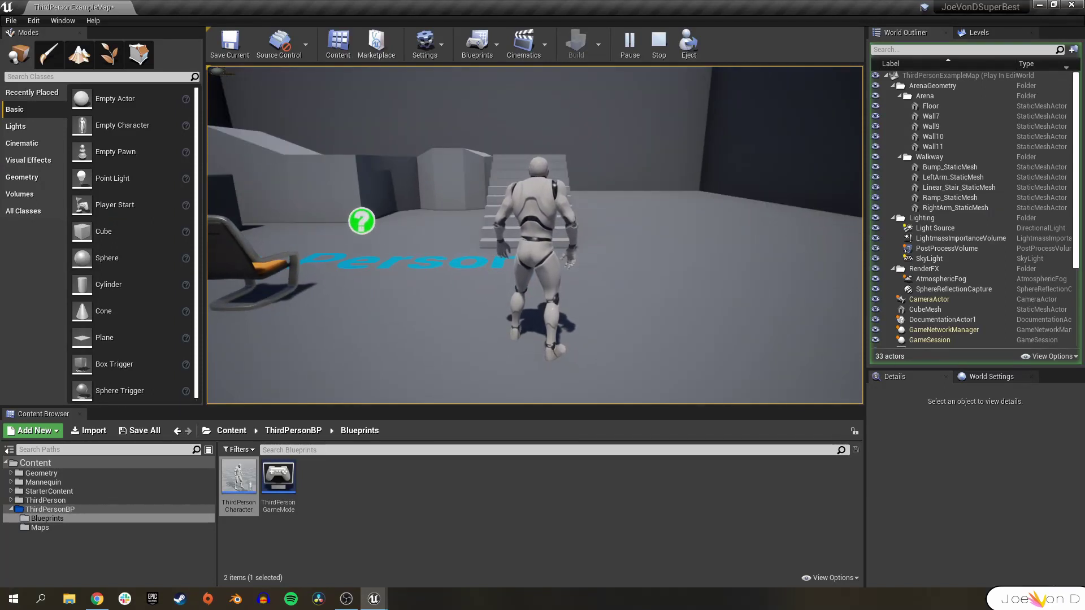
key(Escape)
Enlarge Image_64 to about 444 by 251, compile BasicUI and play the level
mouse_move(385, 604)
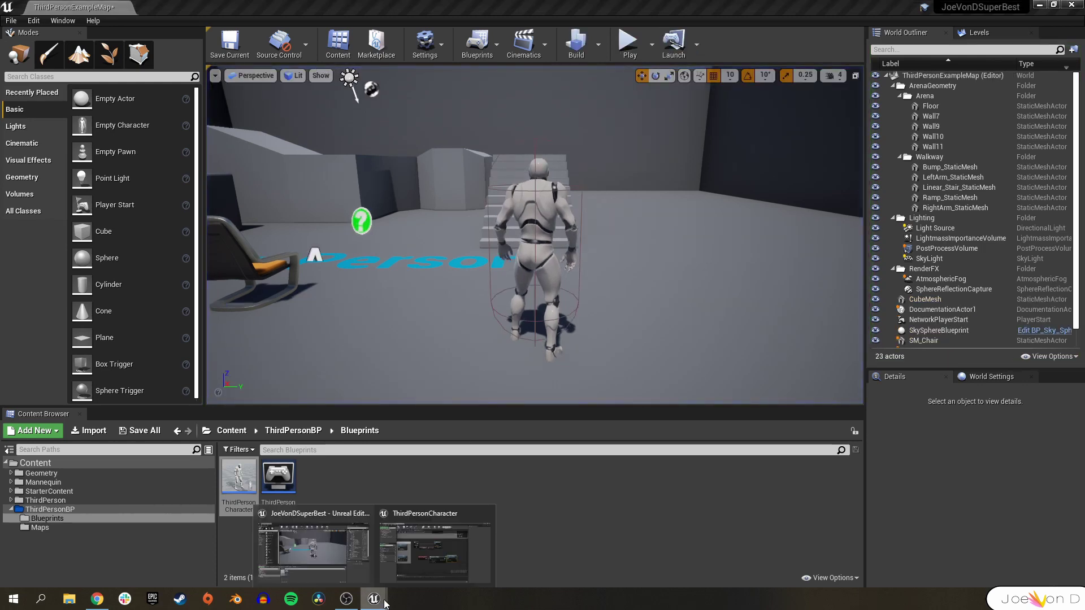
click(435, 545)
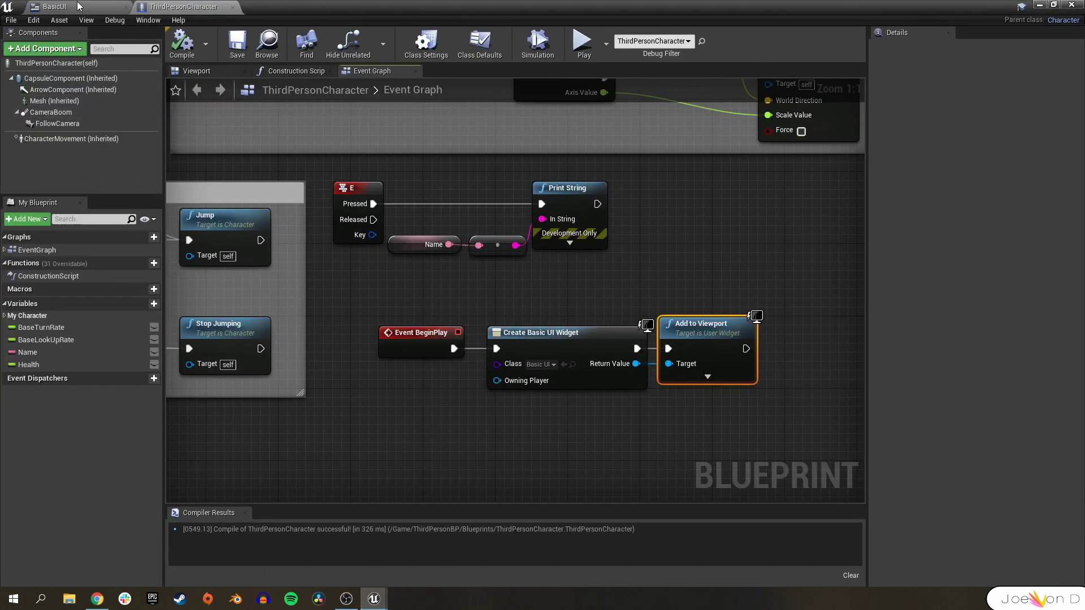
click(78, 6)
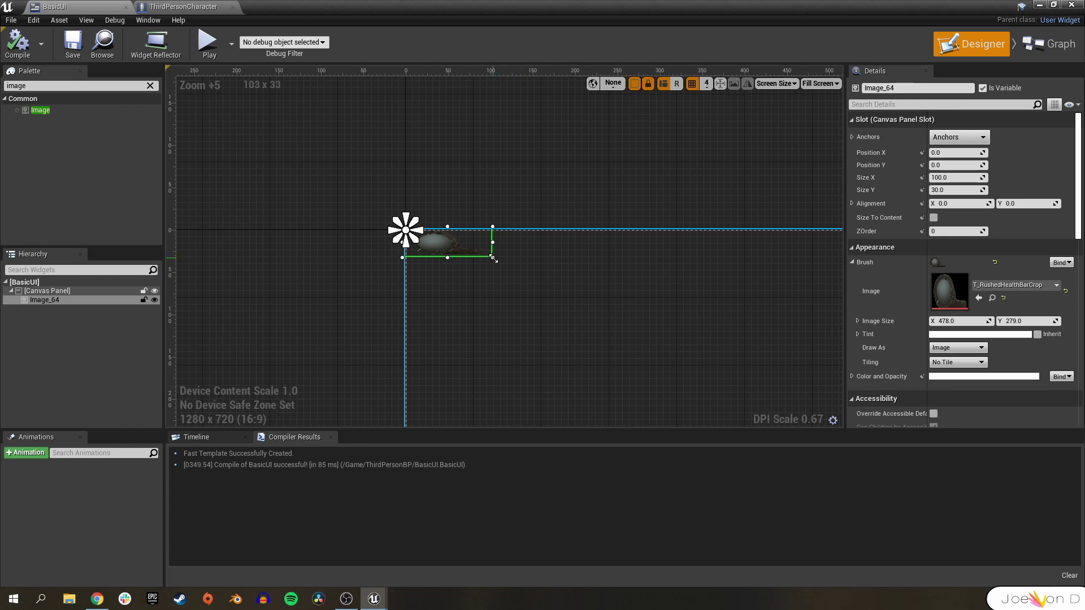
drag(493, 257, 785, 447)
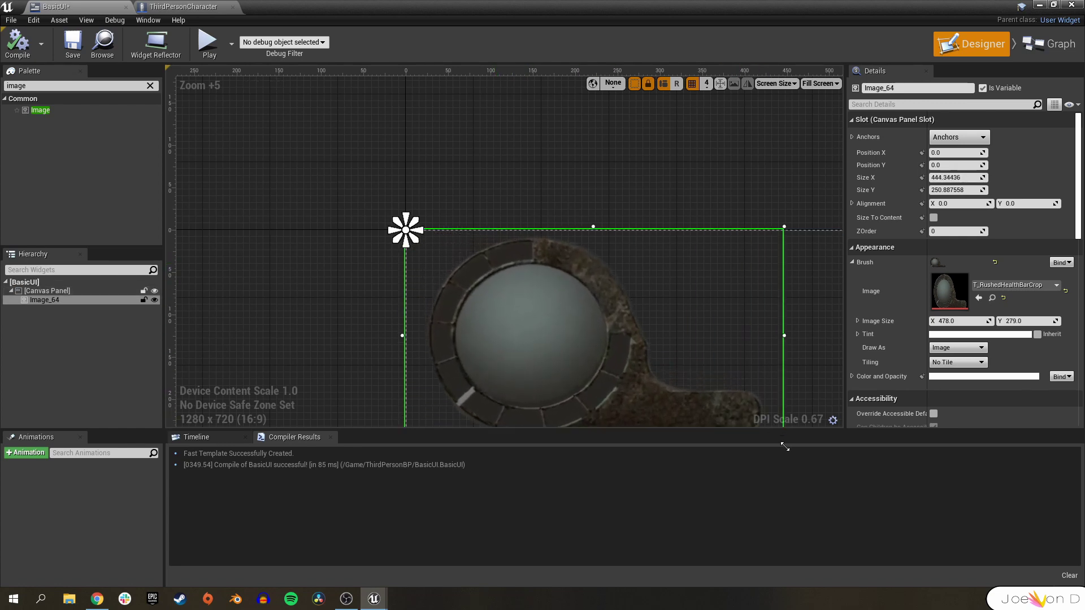
click(21, 52)
click(1039, 4)
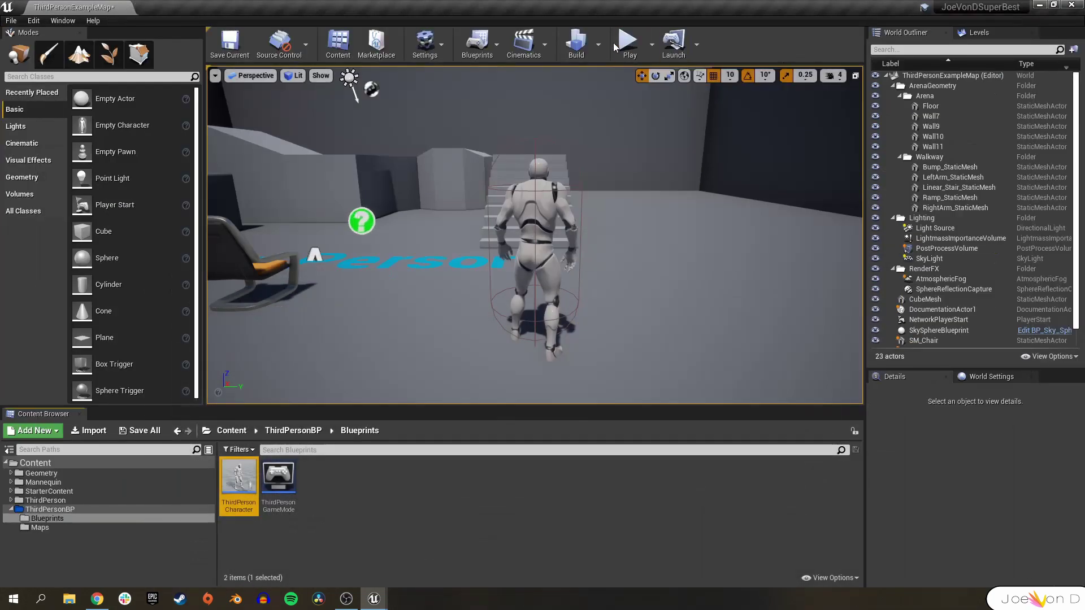
click(628, 42)
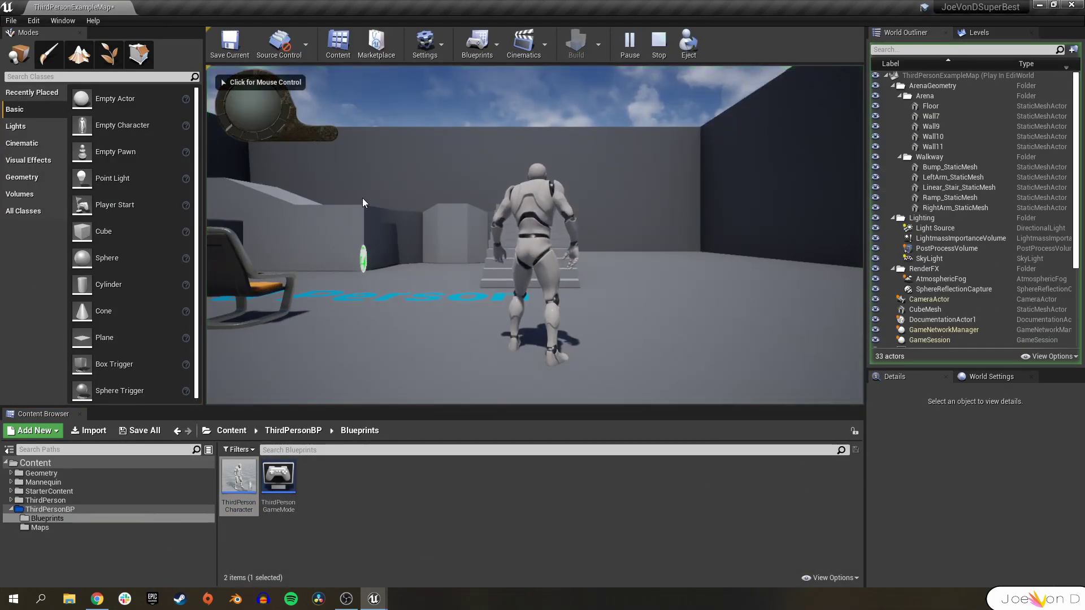
Give the running game viewport mouse control to test the enlarged health image
click(363, 202)
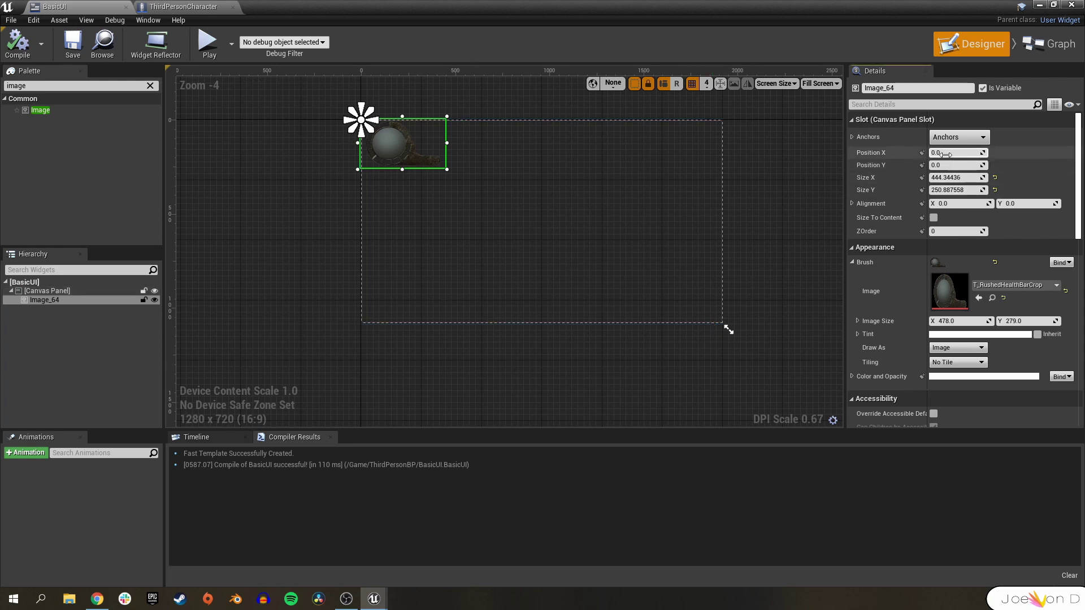
Move Image_64 to the canvas's bottom-right (1435.68, 796.11), compile and save, and view it in game
drag(947, 154, 706, 173)
click(17, 43)
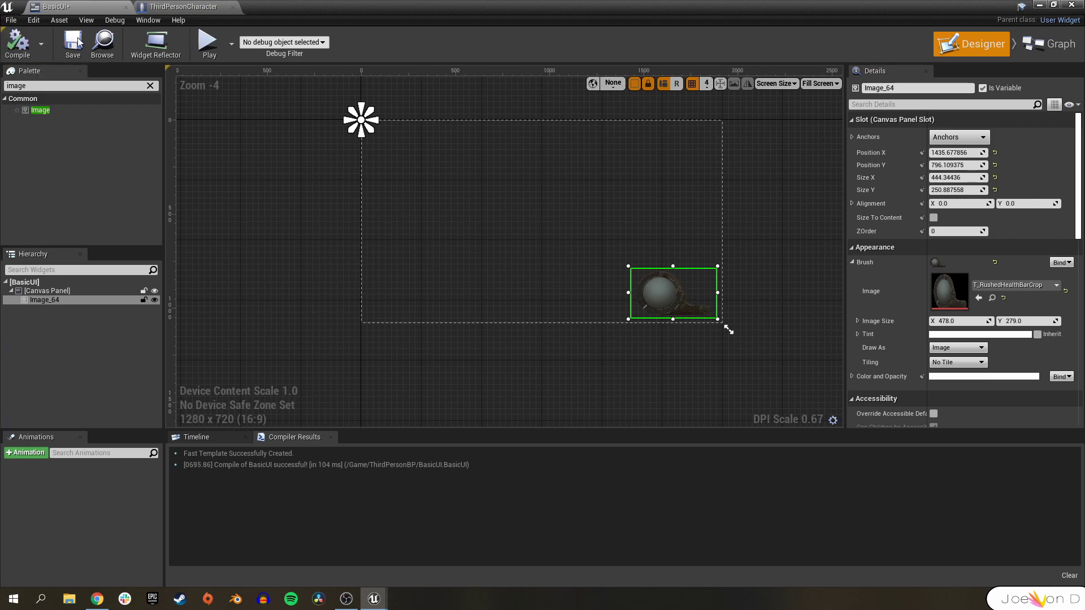
click(73, 43)
click(1038, 6)
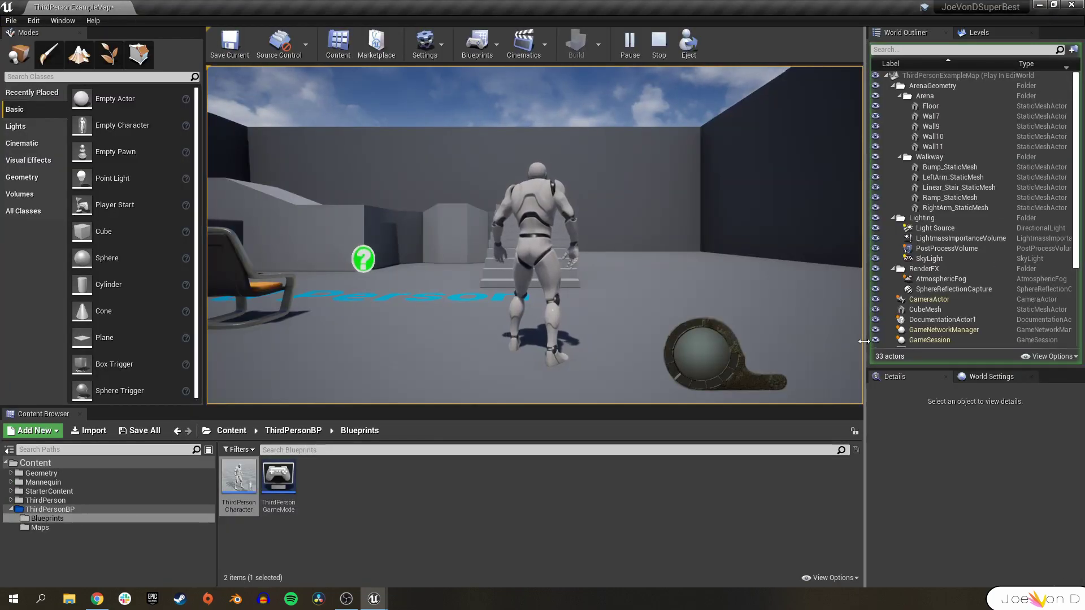
Resize the game viewport and side panels to test widget placement, then stop playing
drag(864, 341, 573, 335)
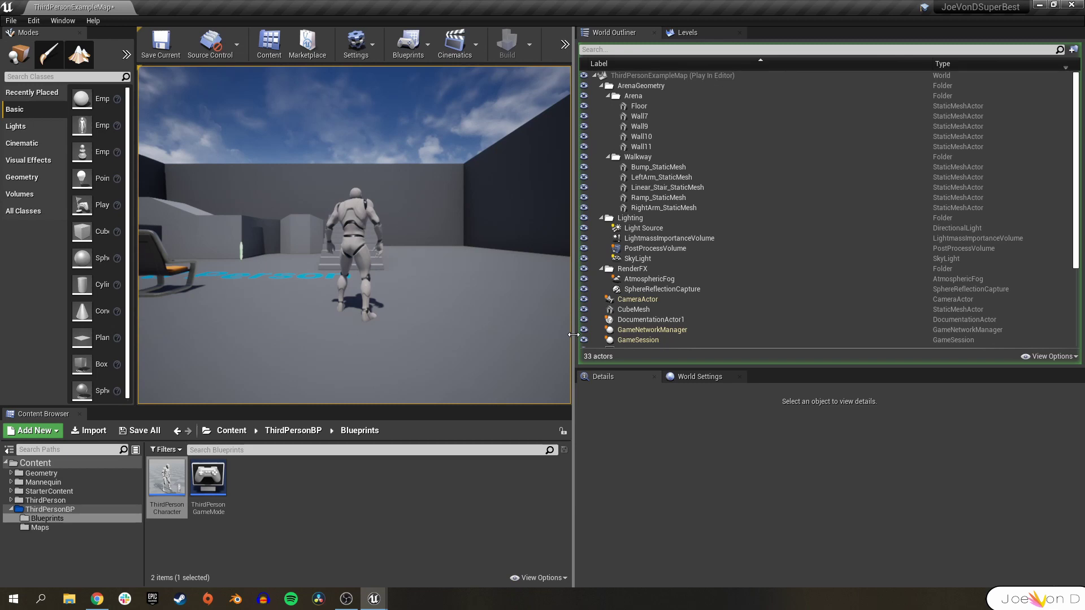
drag(573, 335, 781, 334)
mouse_move(181, 283)
mouse_down()
mouse_move(291, 283)
mouse_move(135, 289)
mouse_move(319, 288)
mouse_move(171, 288)
mouse_up()
key(Escape)
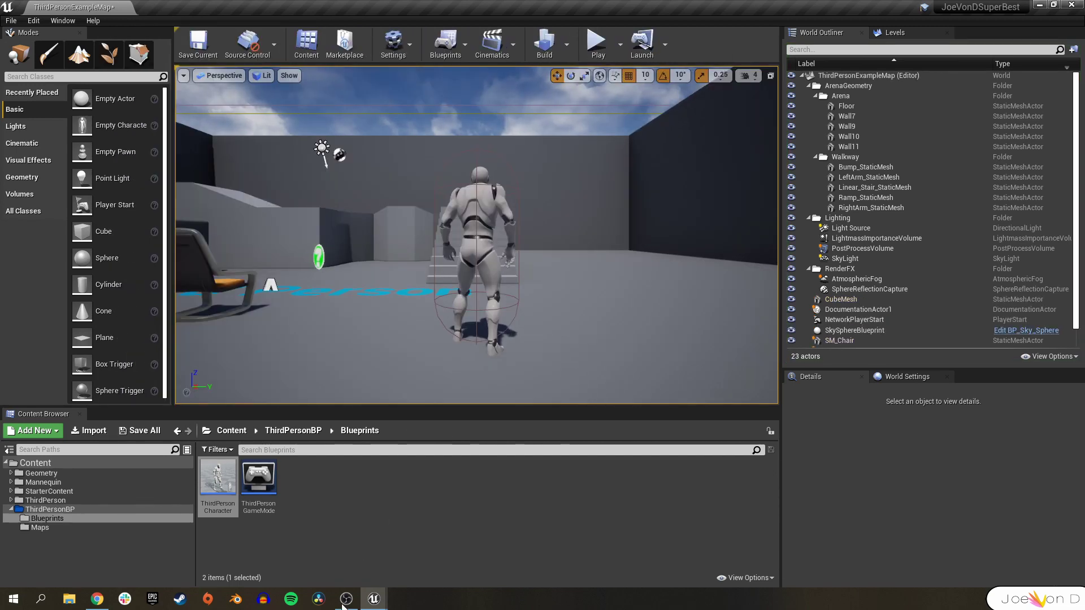
Anchor Image_64 to the bottom-right preset in BasicUI and compile the widget
mouse_move(374, 599)
click(426, 557)
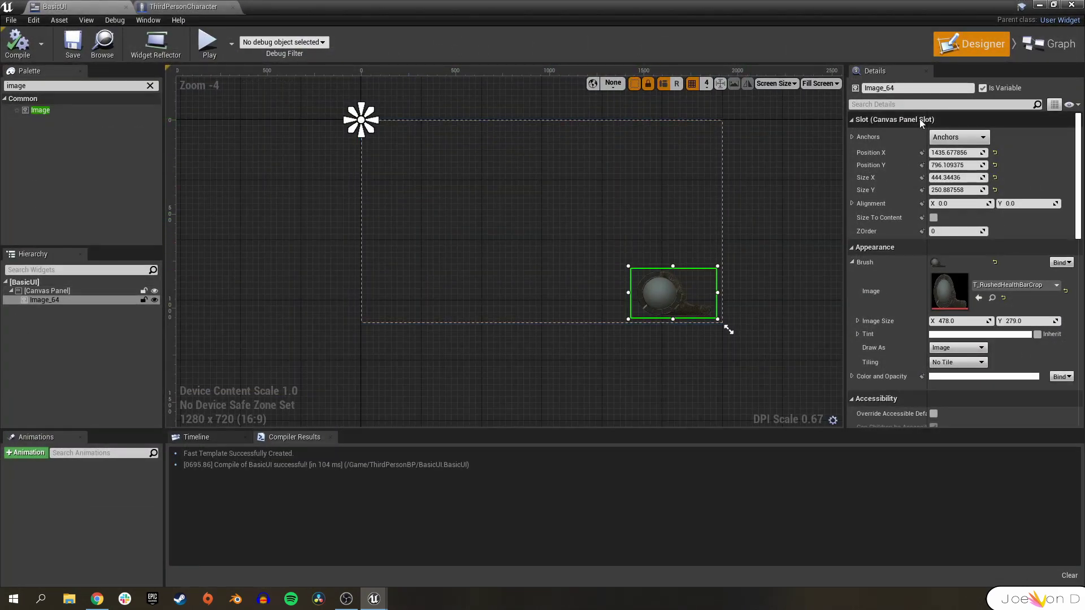
click(963, 137)
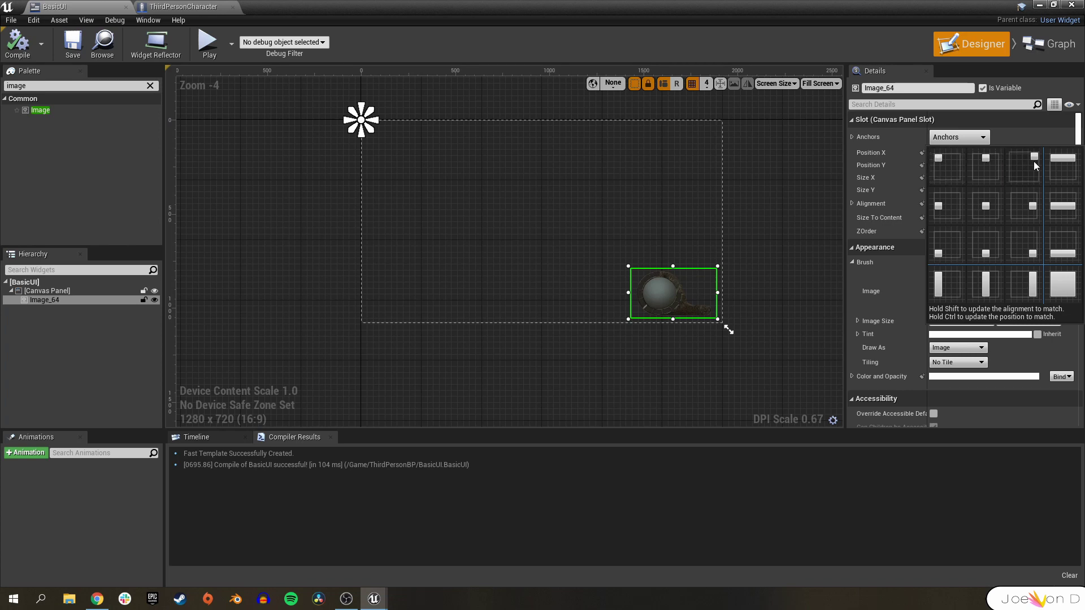
click(1022, 236)
click(17, 43)
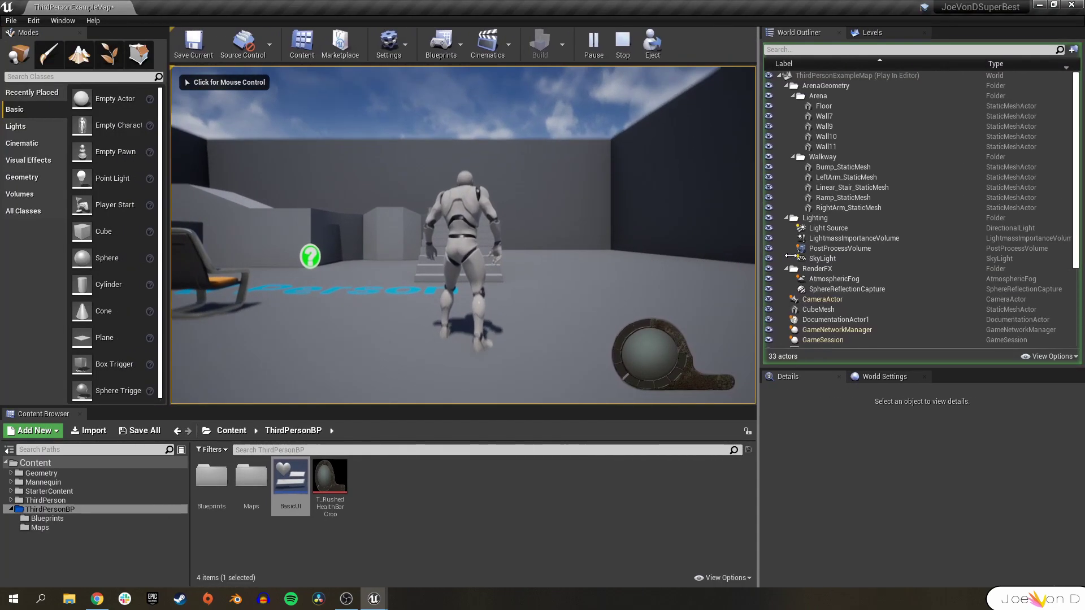
Shrink the game view to check the bottom-right anchor, then search the widget palette
drag(787, 257, 809, 256)
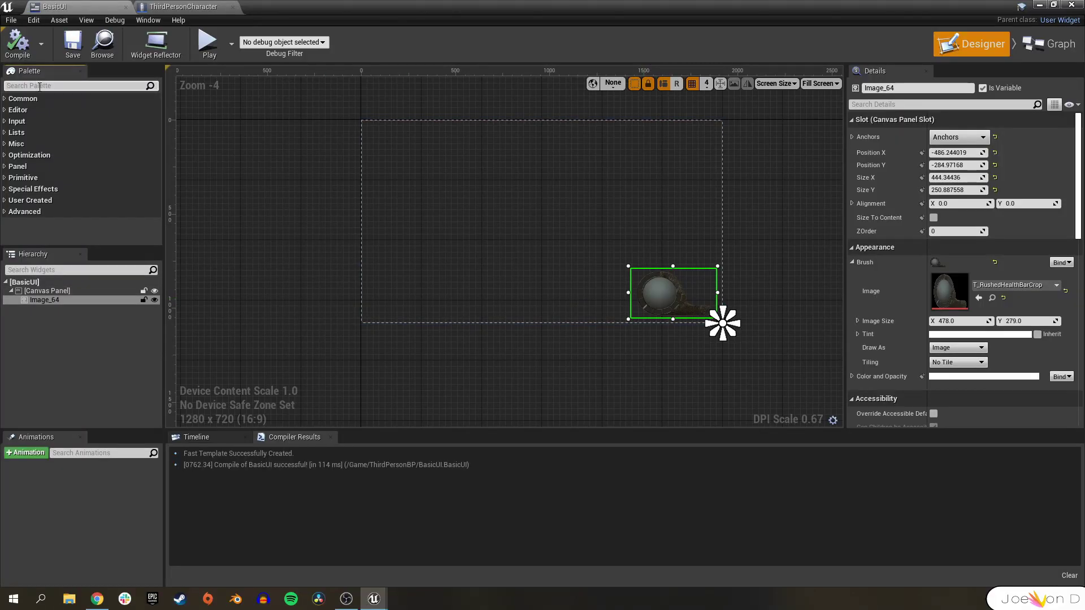
click(40, 85)
Add a Text widget from the palette to the canvas panel
text(ext)
click(44, 124)
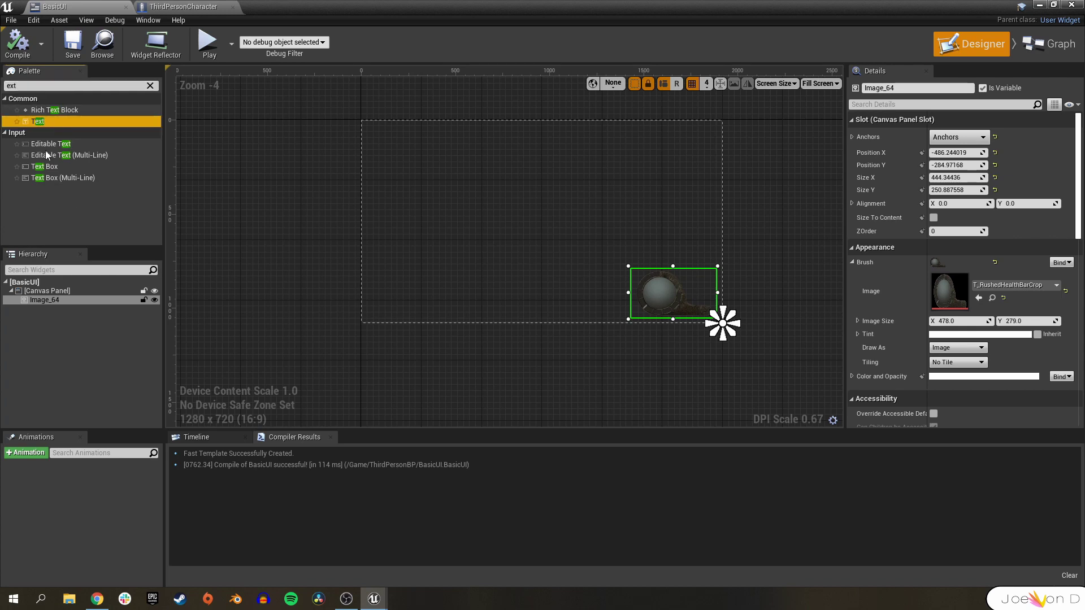
drag(67, 289, 66, 290)
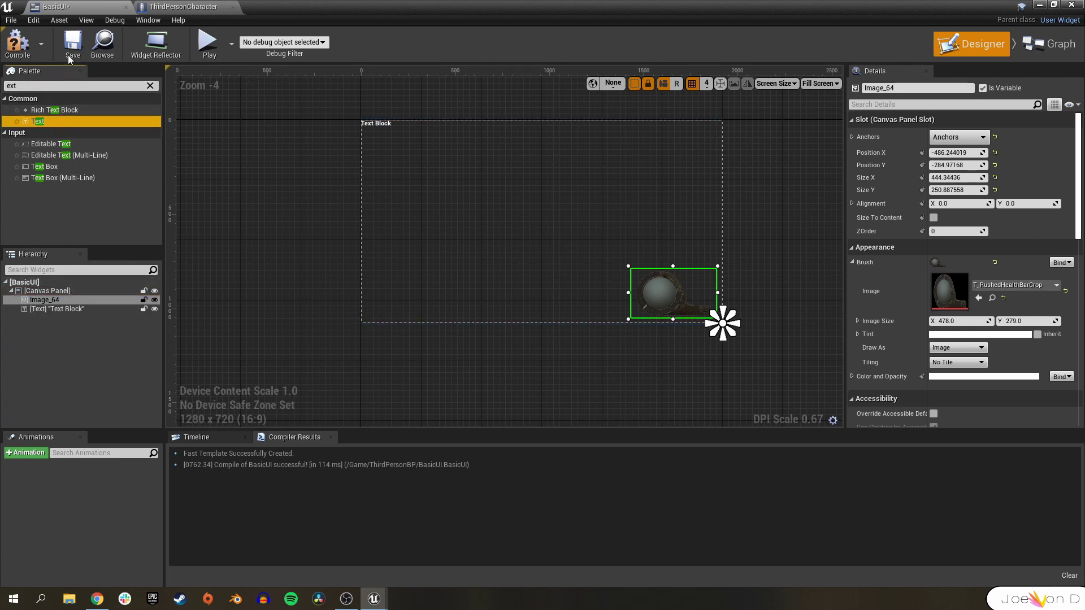
Anchor TextBlock_52 bottom-right at -226.92, -88.63 beside the image, enable Size To Content, and compile
click(959, 137)
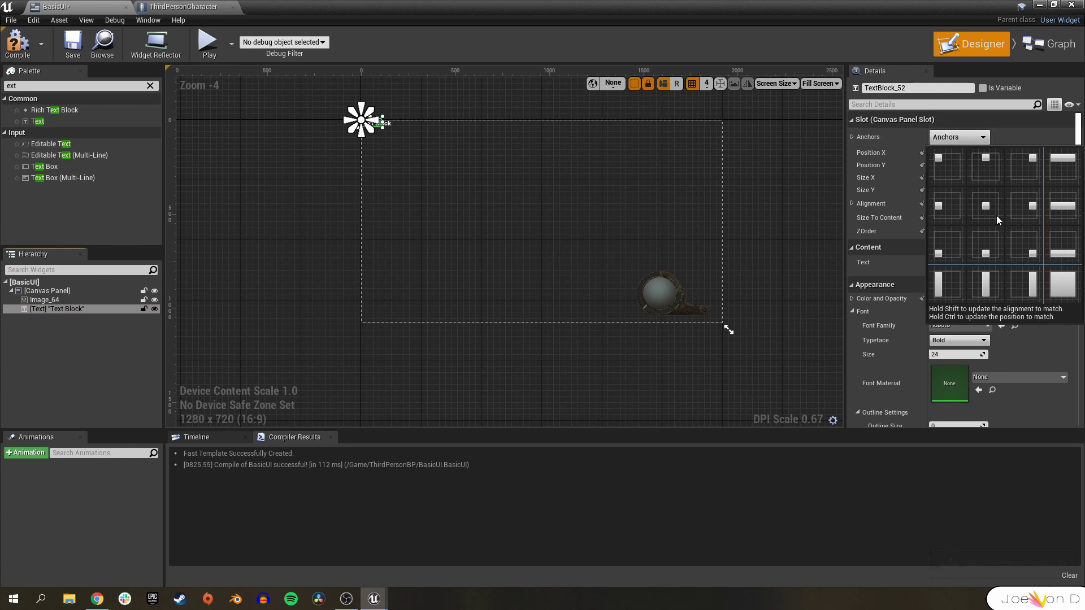
click(1029, 249)
click(995, 153)
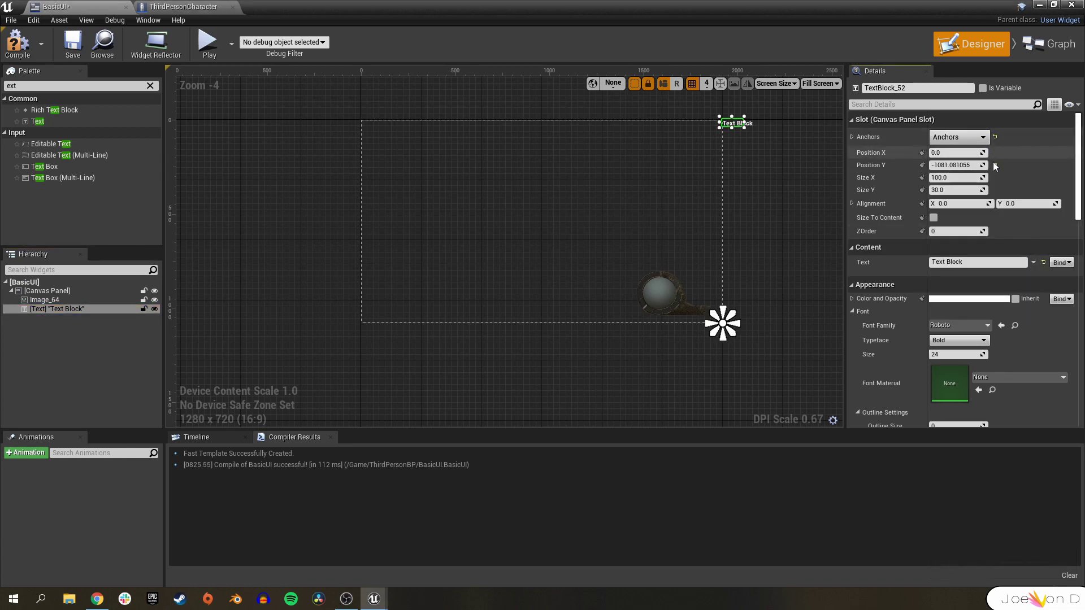
click(995, 165)
scroll(768, 356, up, 3)
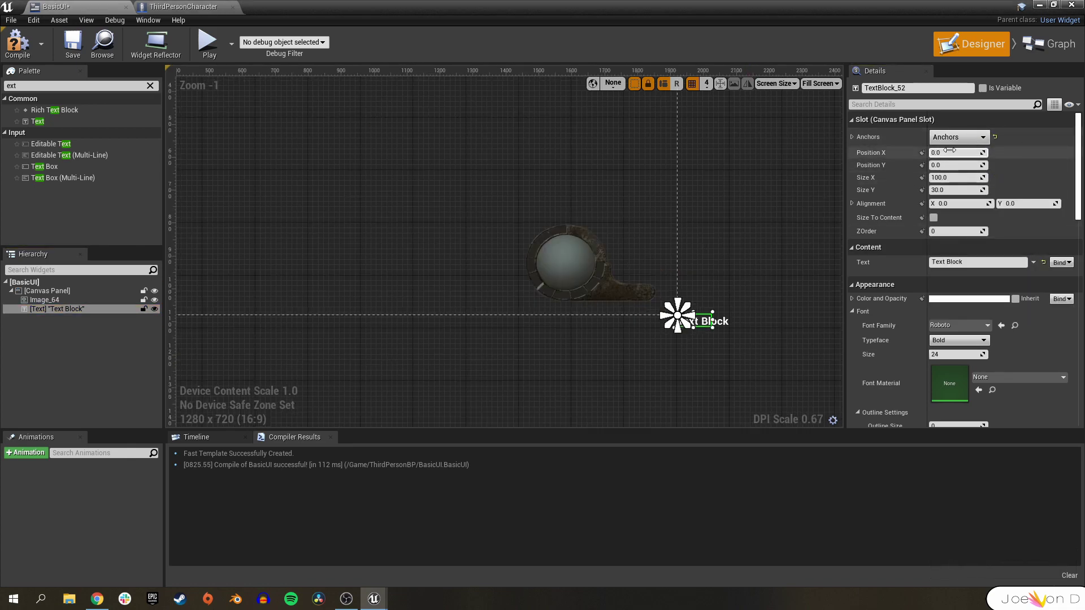
drag(955, 153, 896, 152)
drag(955, 165, 937, 242)
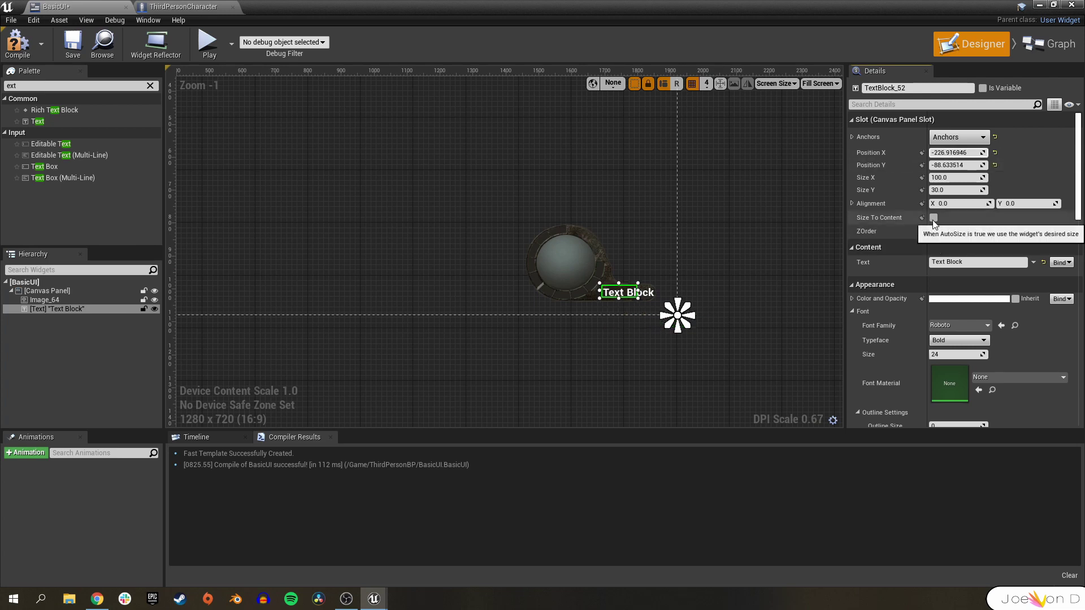
click(933, 218)
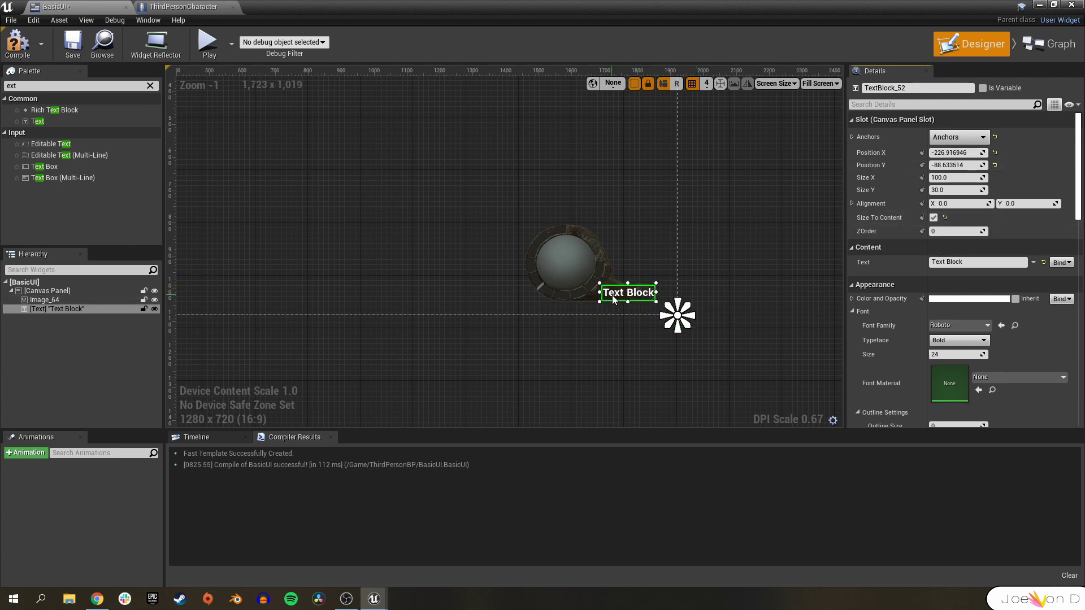
click(16, 46)
Set the text block to read 'Leon', then compile and save the widget
click(961, 262)
text(Leon)
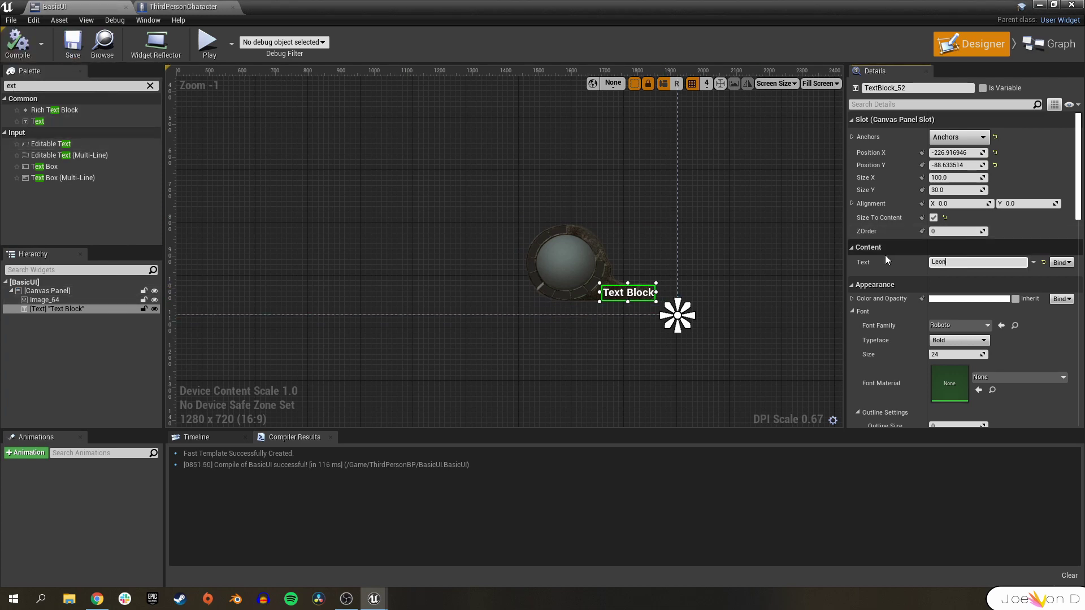
key(Return)
click(15, 45)
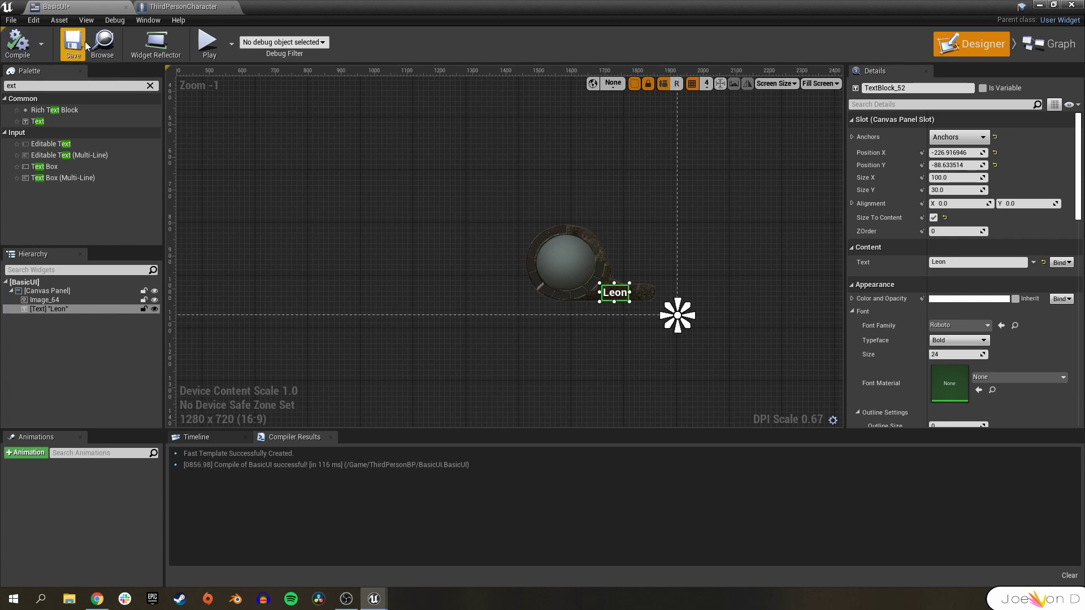
click(72, 45)
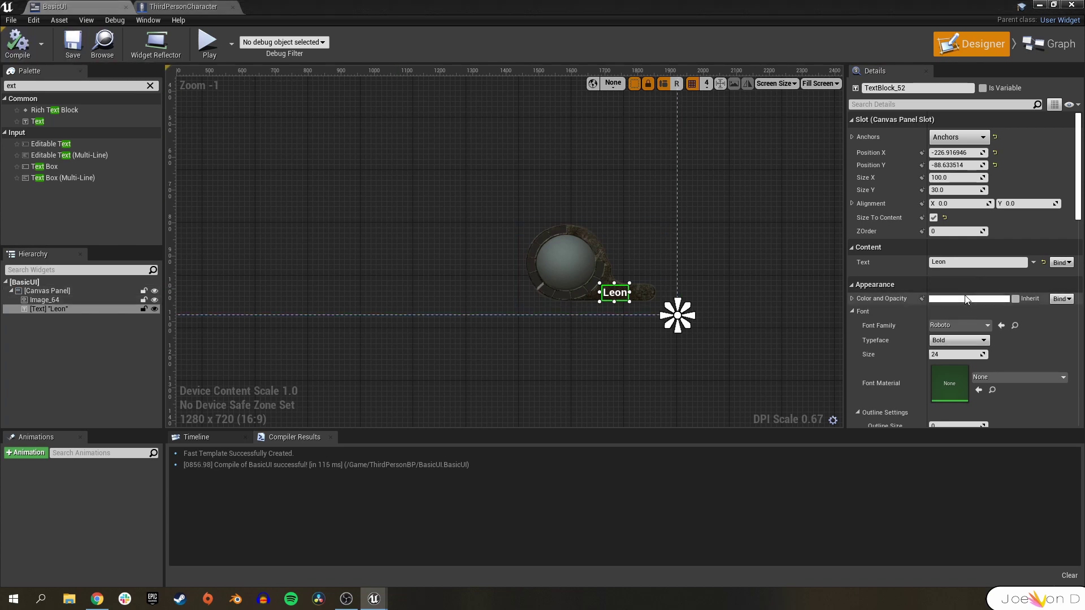
Set the text's typeface to Bold Italic at font size 30
scroll(960, 294, down, 3)
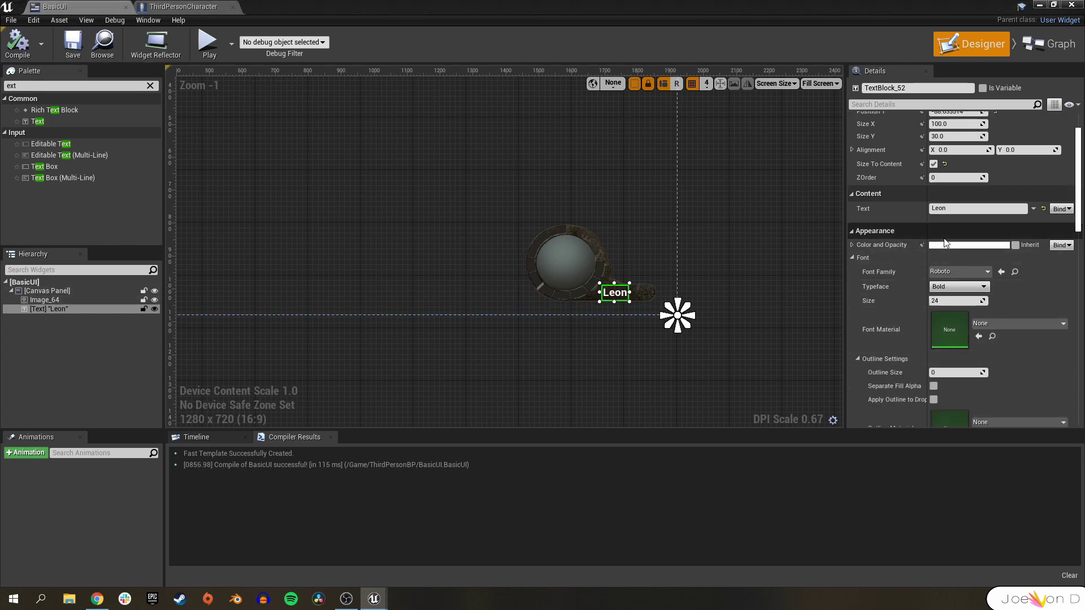
click(955, 286)
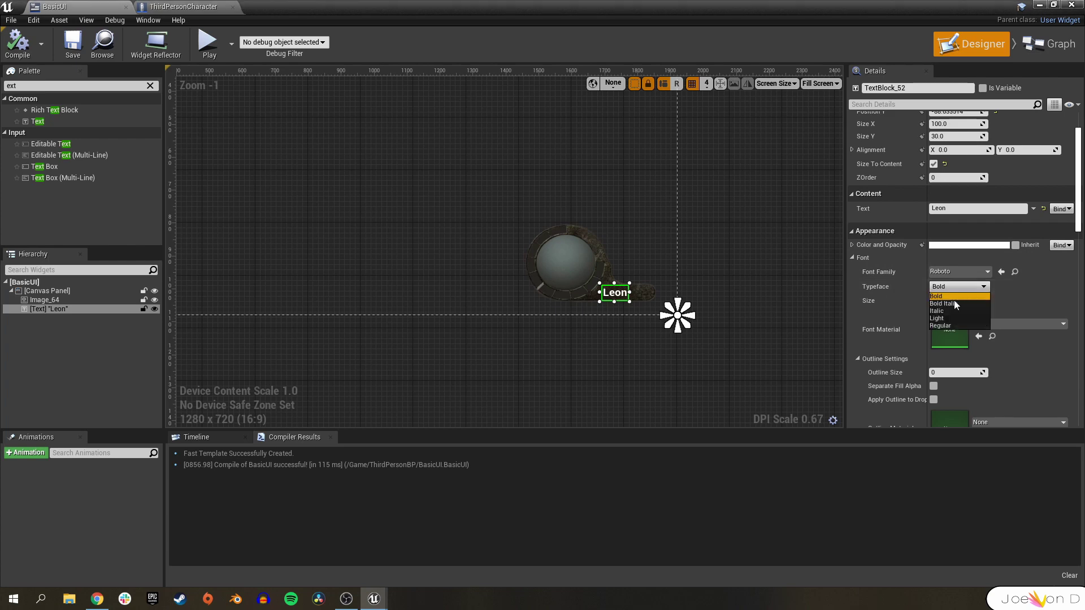
click(954, 303)
click(952, 301)
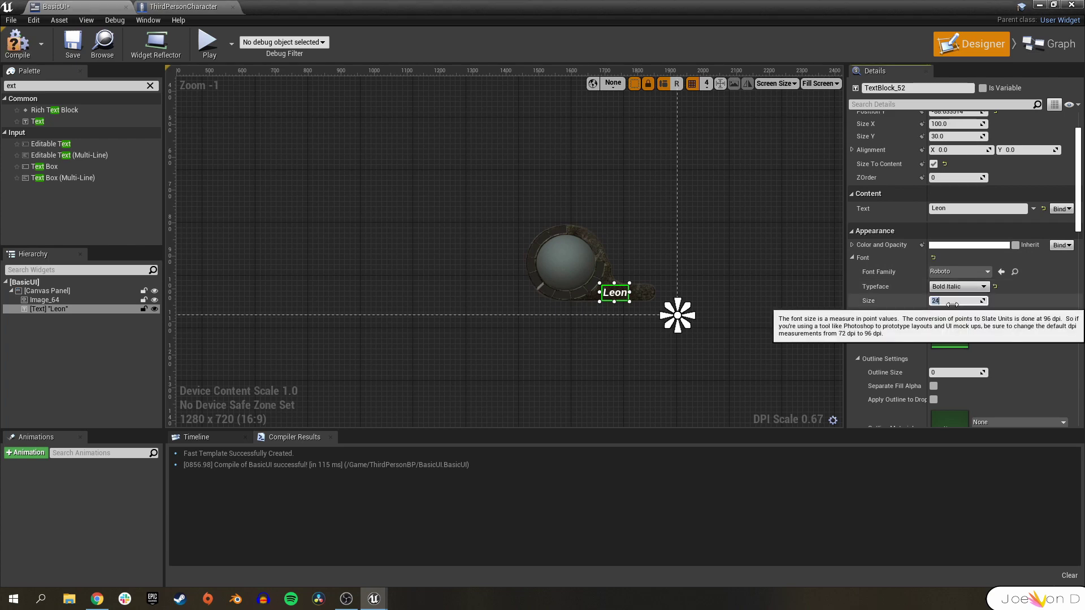
Add a text outline, settling on outline size 2 after trying size 10 in yellow-green
scroll(996, 353, down, 2)
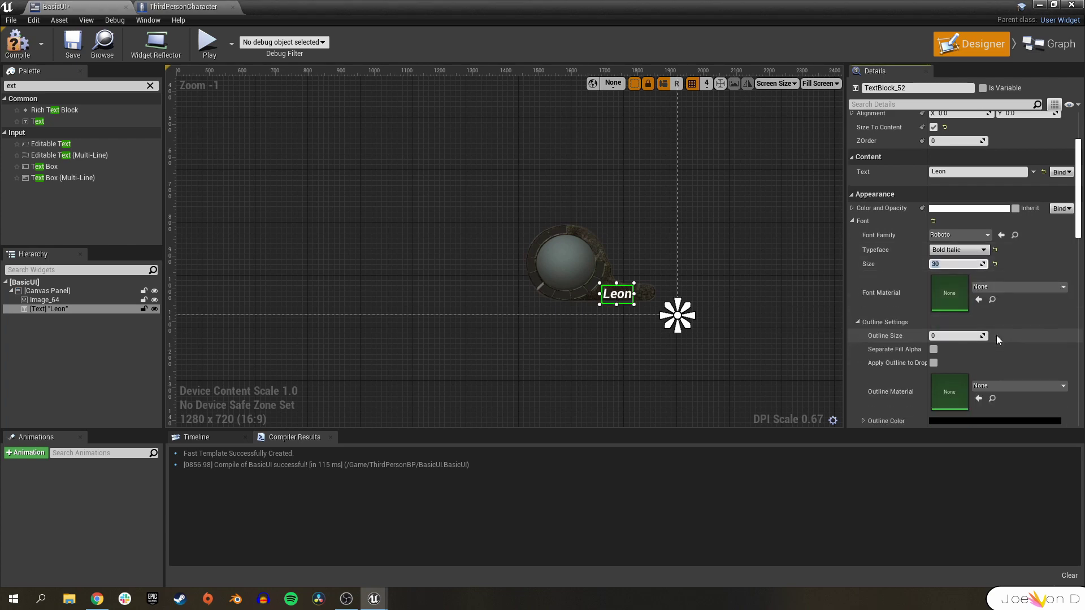
click(960, 337)
text(10)
key(Return)
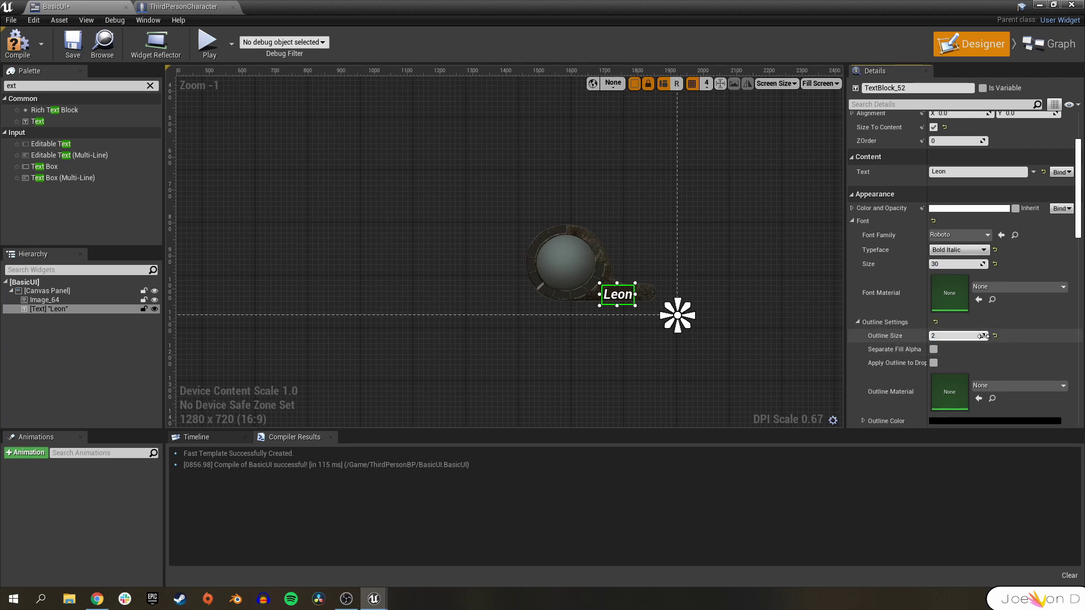
drag(955, 335, 994, 336)
scroll(910, 337, down, 3)
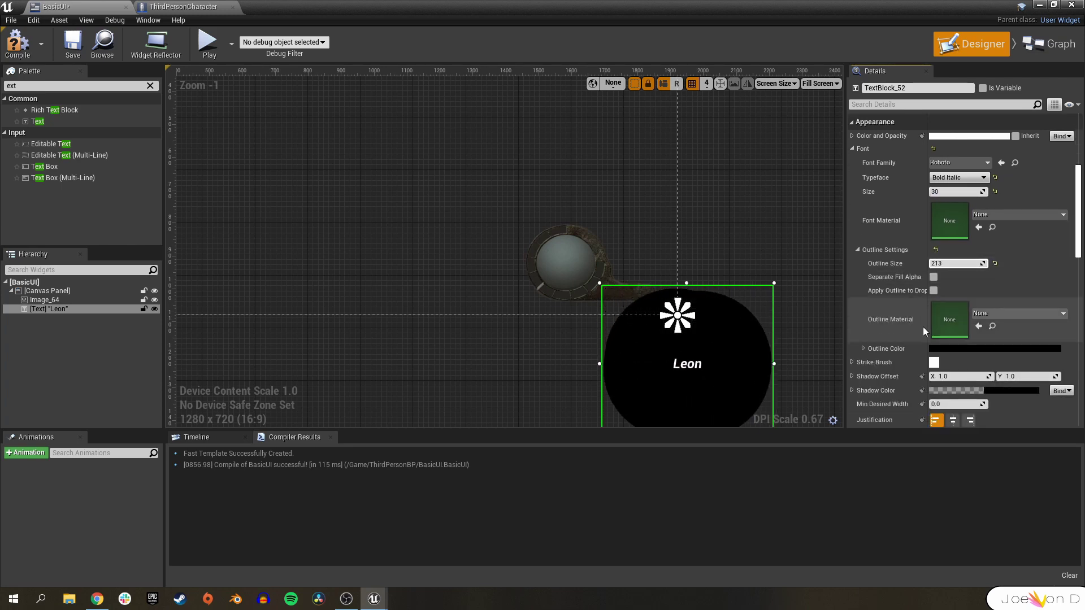
click(930, 328)
mouse_move(779, 350)
mouse_down()
mouse_move(744, 389)
mouse_move(748, 317)
mouse_move(785, 346)
mouse_up()
click(836, 379)
click(937, 528)
click(955, 264)
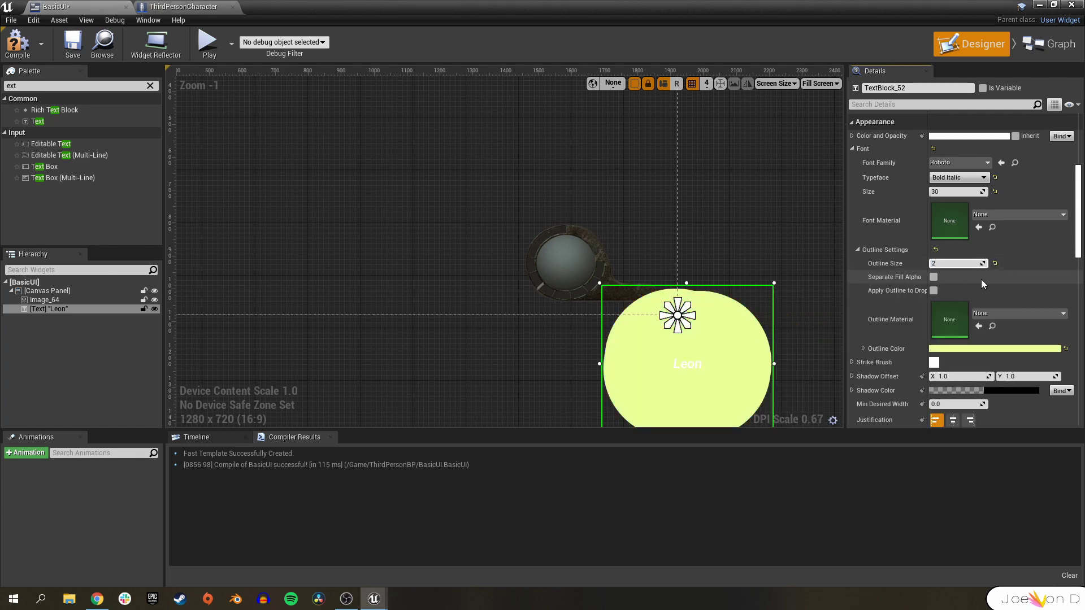
text(2)
key(Return)
Change the text's outline colour to black
click(976, 346)
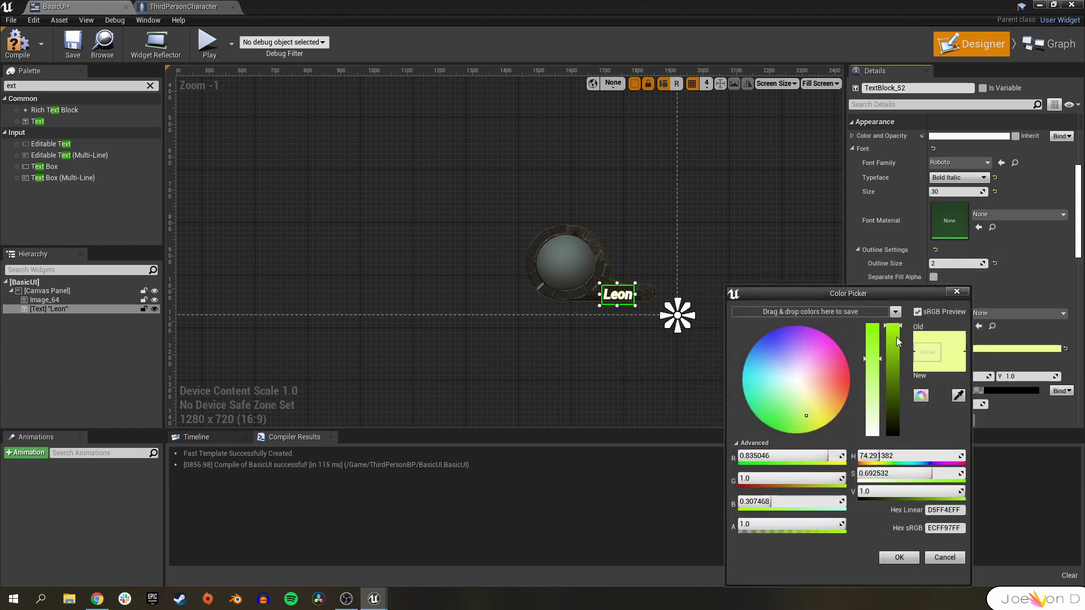
drag(896, 337, 896, 479)
click(899, 557)
scroll(621, 310, up, 5)
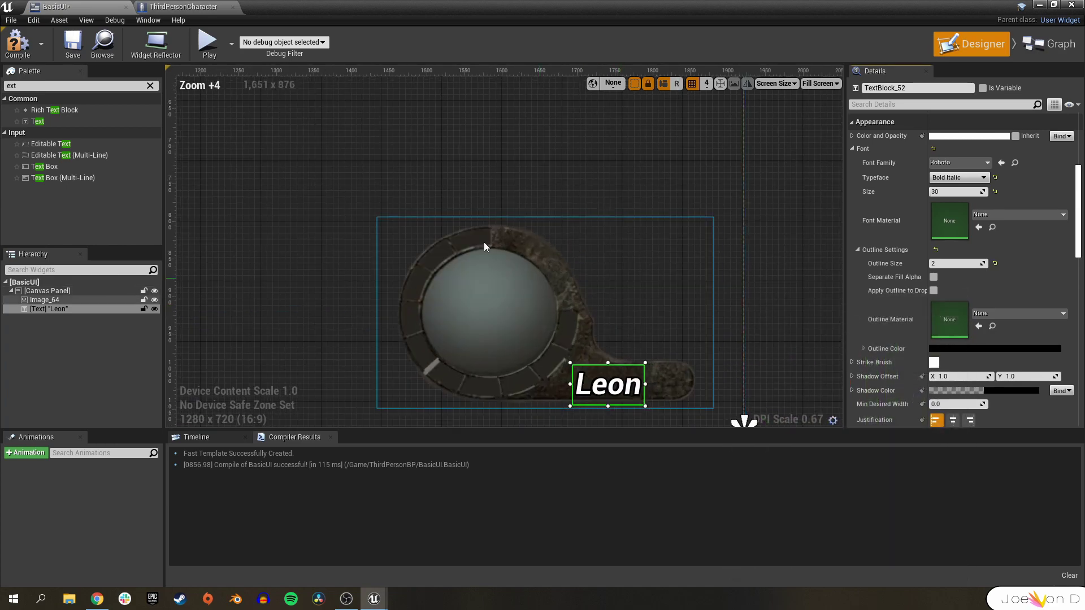
click(150, 85)
Add a Progress Bar under the Canvas Panel and select it
text(progr)
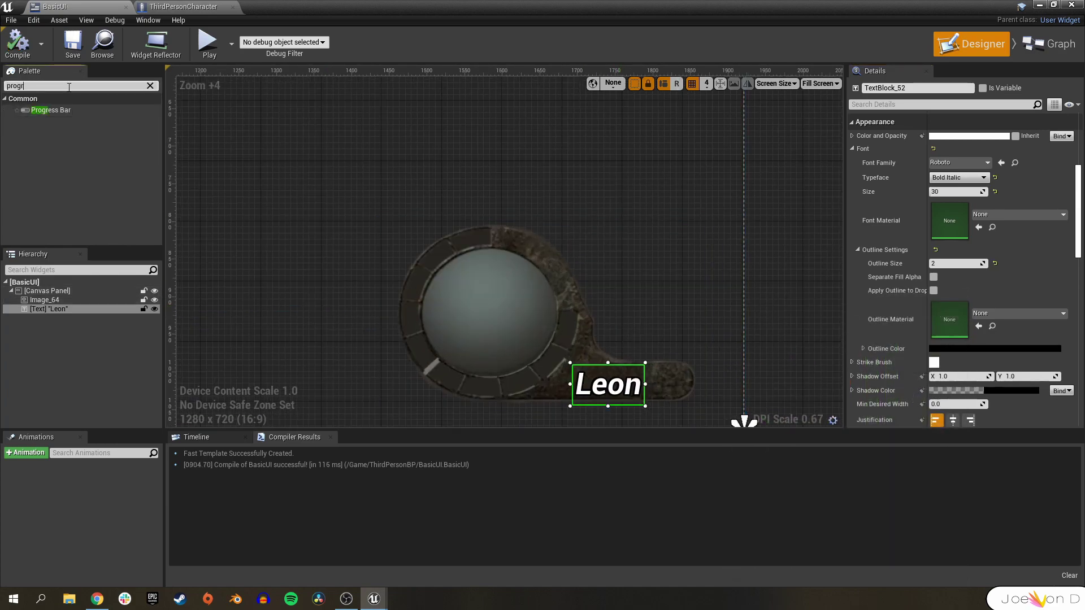
drag(51, 110, 59, 295)
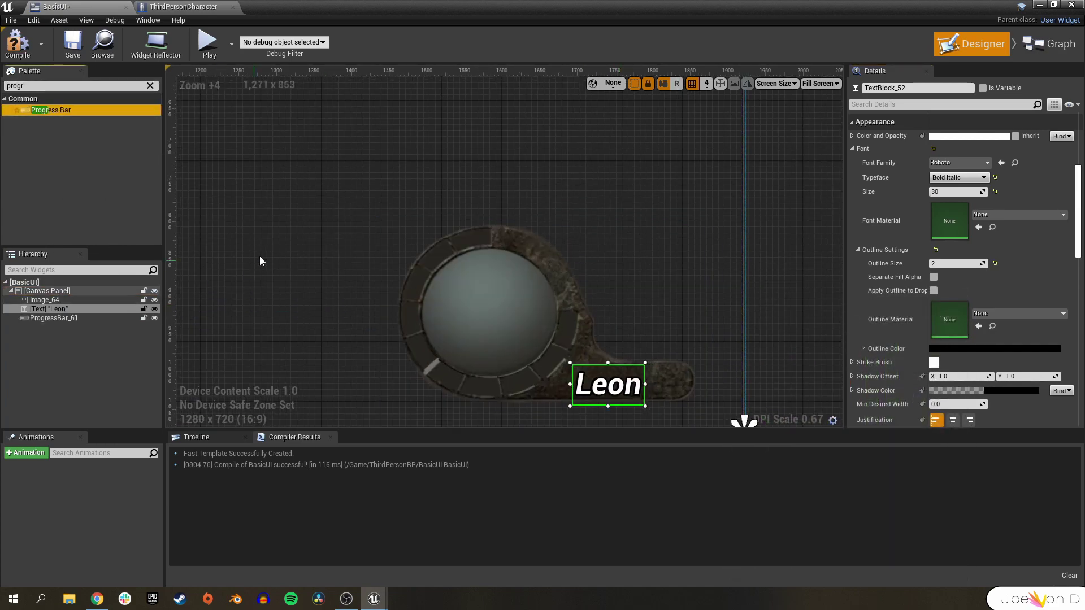
scroll(260, 260, down, 5)
right_drag(259, 206, 624, 358)
scroll(435, 297, down, 2)
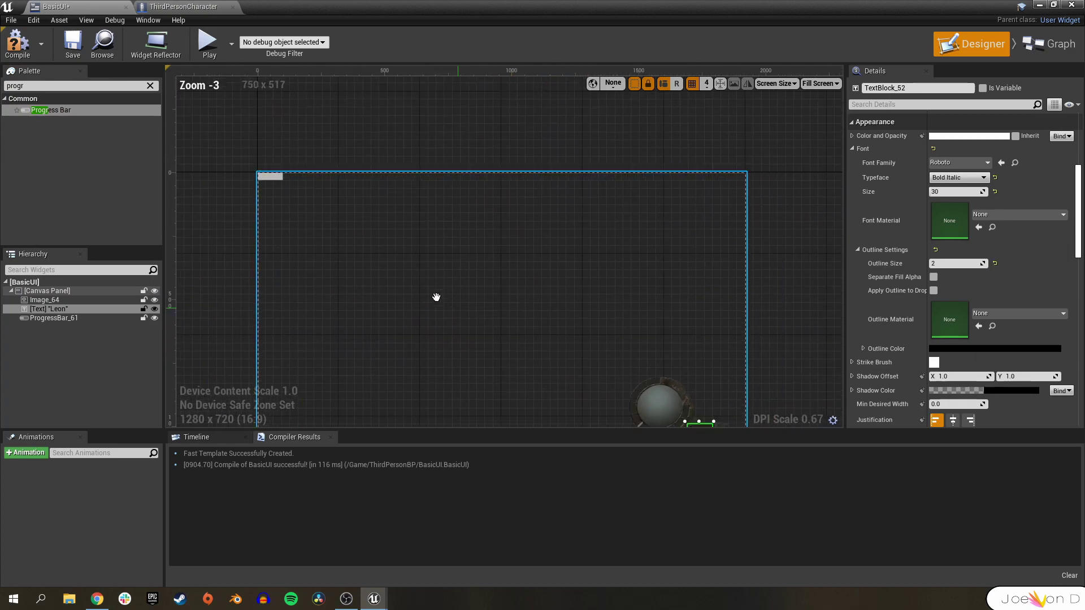
click(53, 318)
scroll(972, 154, up, 5)
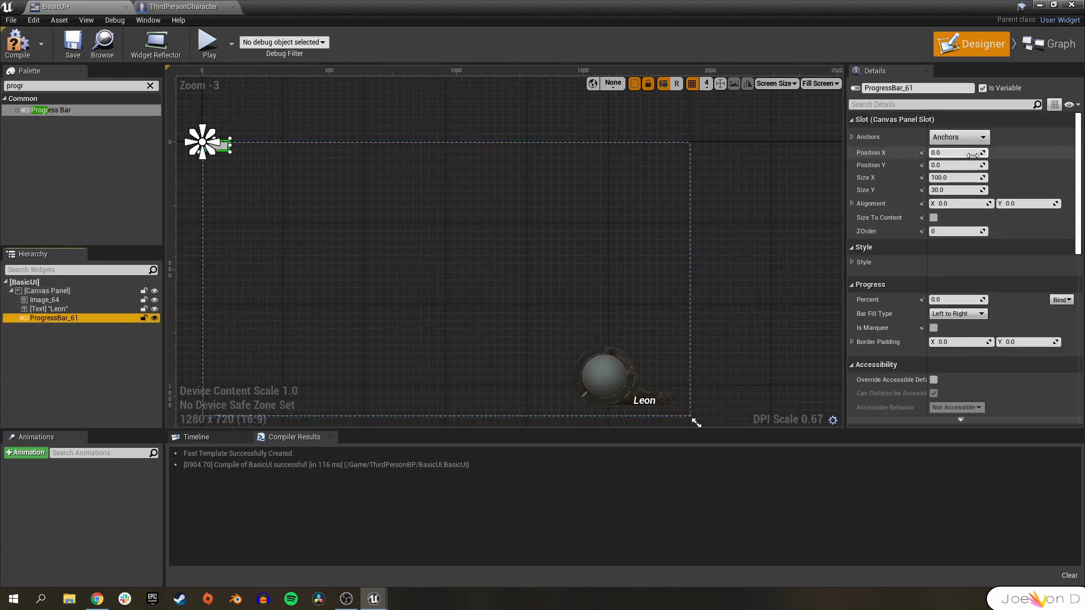
Anchor ProgressBar_61 bottom-right, set its width to 220, and slide it over the health image
click(959, 137)
click(1021, 237)
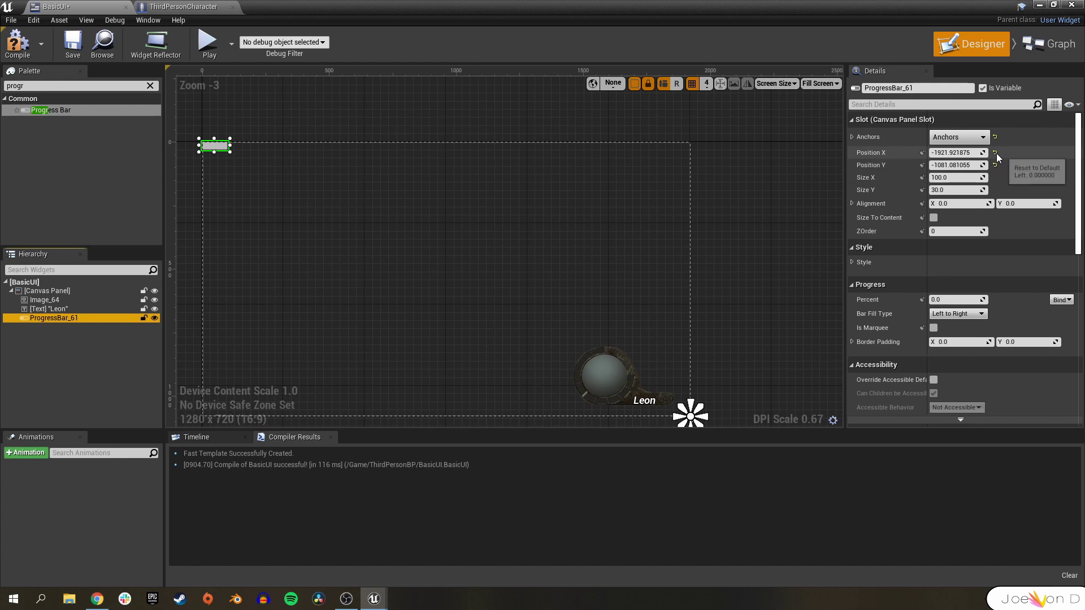
click(995, 153)
click(996, 165)
drag(960, 153, 941, 165)
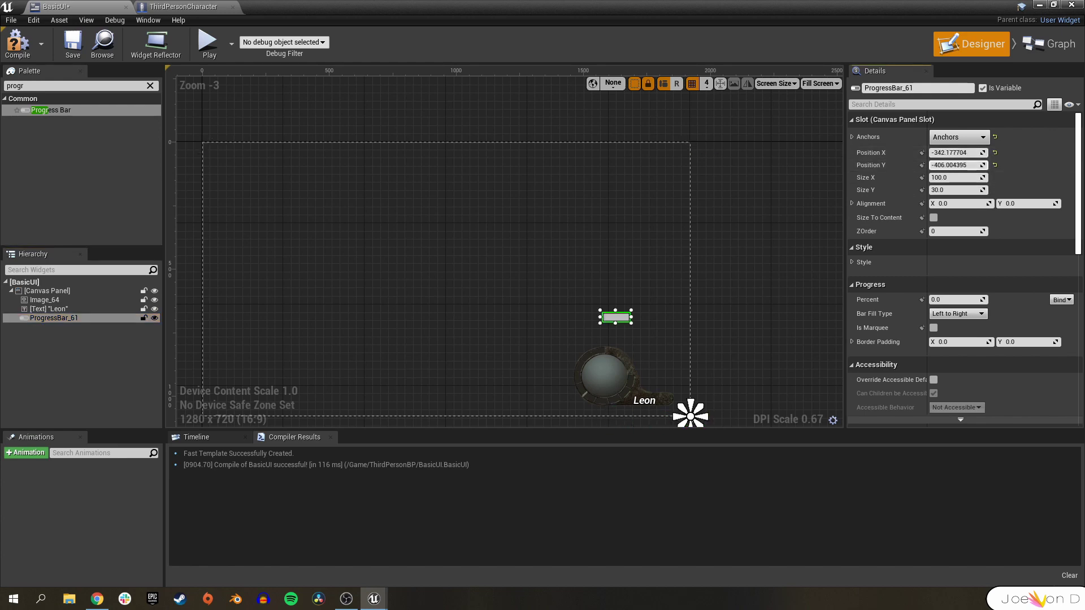
scroll(543, 290, up, 5)
click(951, 176)
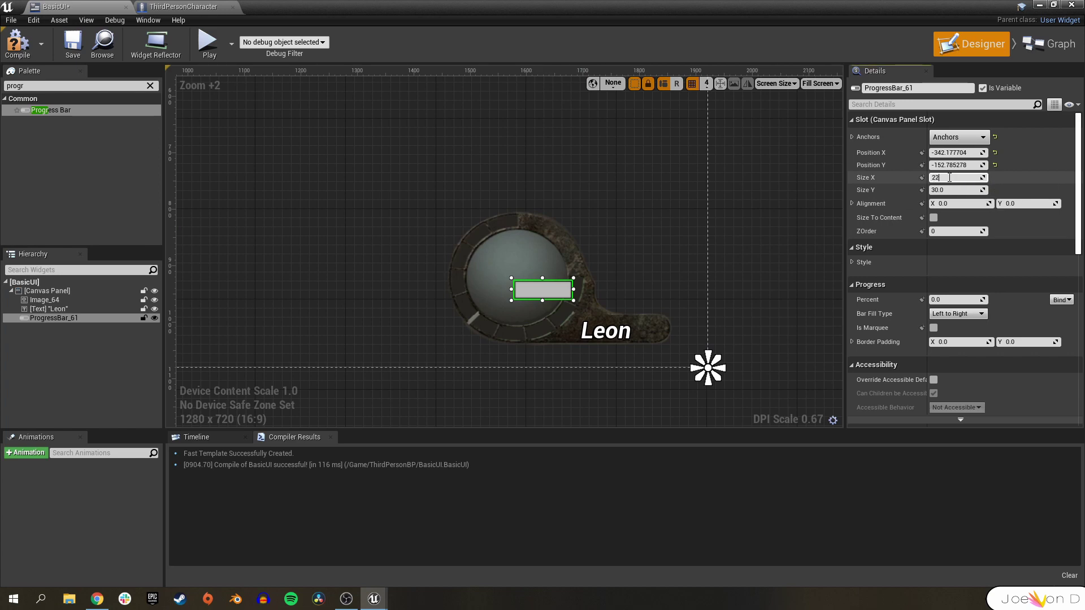
key(Return)
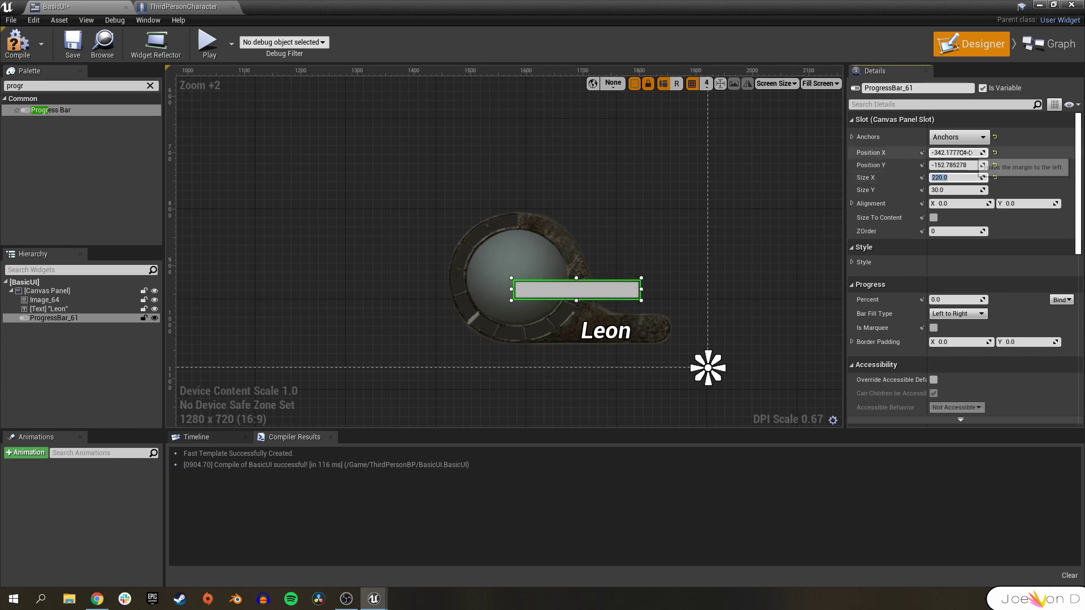
mouse_move(960, 152)
mouse_down()
mouse_move(927, 153)
mouse_move(943, 152)
mouse_up()
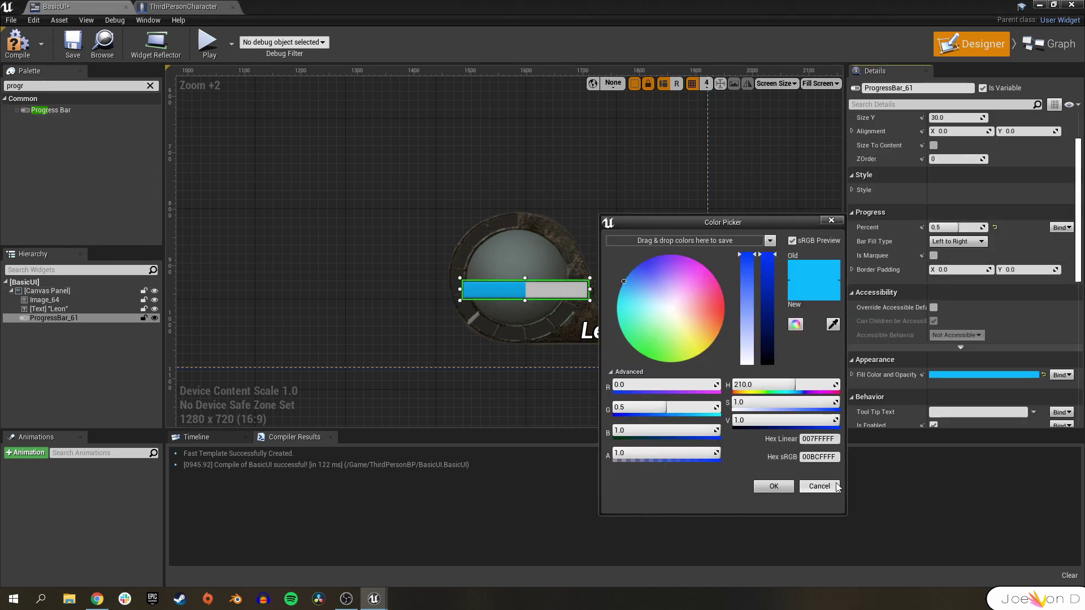
Change the progress bar's fill colour from blue to a dark green
click(967, 381)
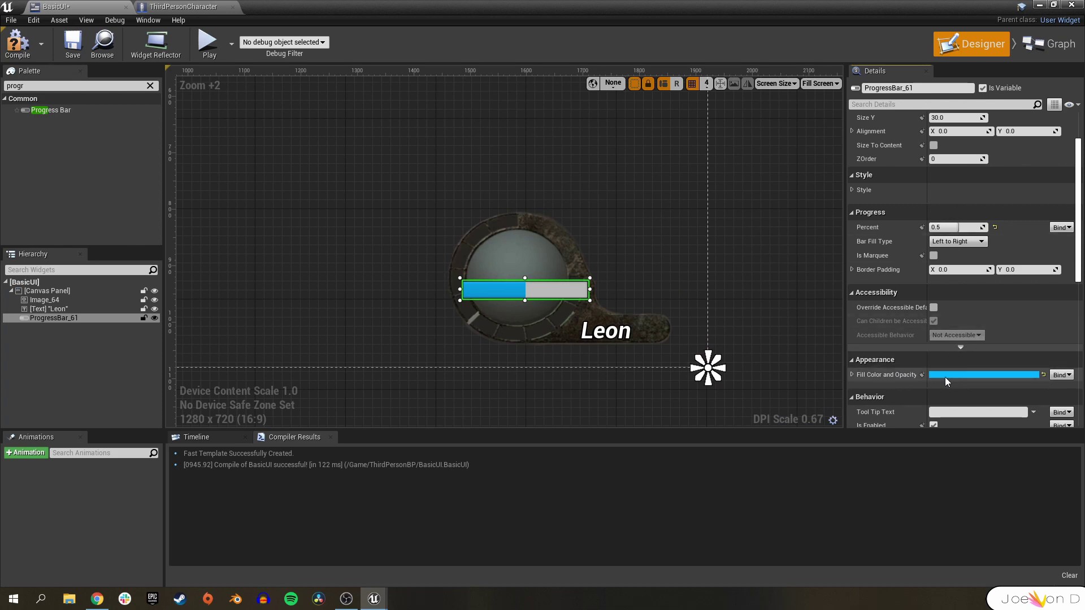
click(947, 378)
click(749, 431)
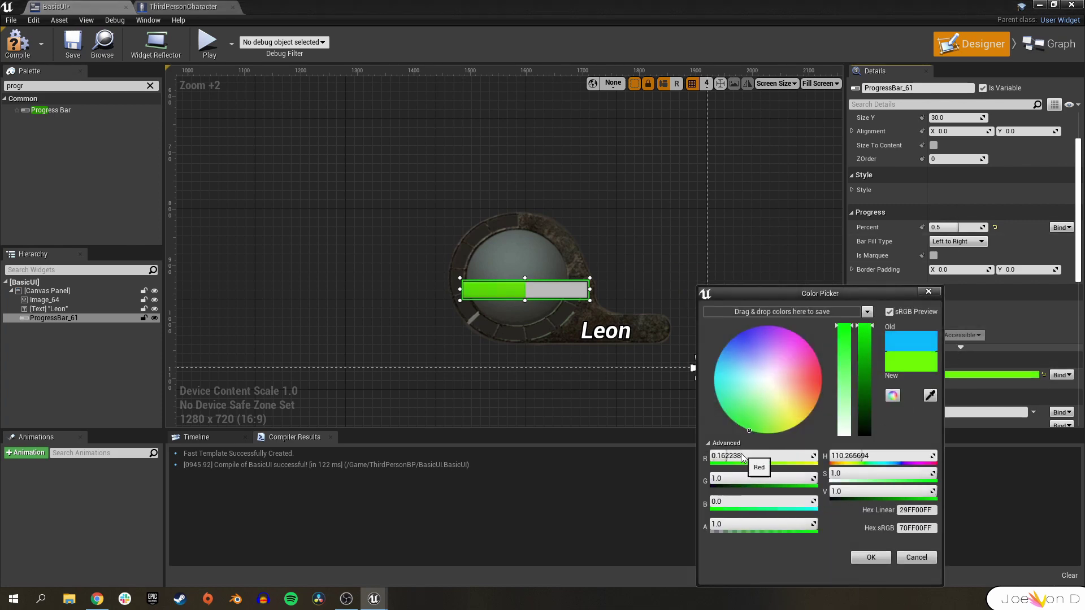
drag(864, 334, 864, 418)
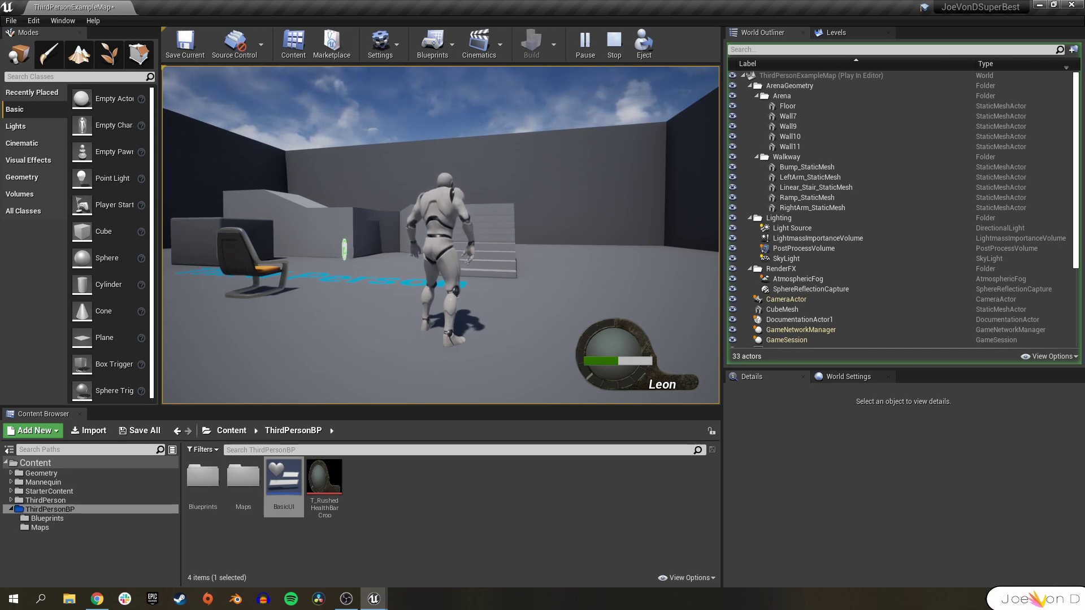
Stop the running game preview with Esc
key(Escape)
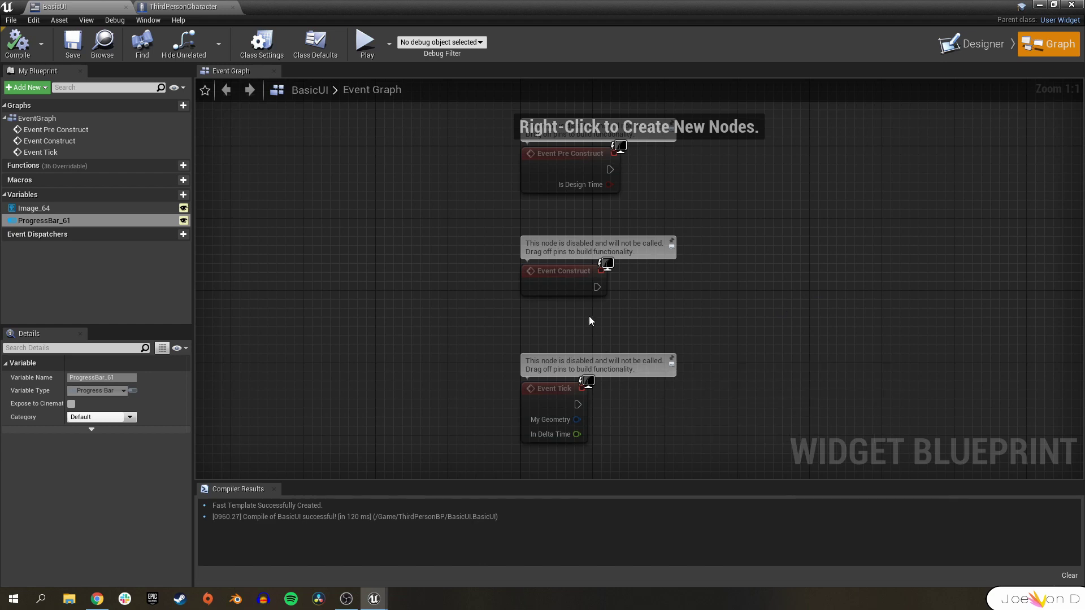
Add Get Player Character and cast it to ThirdPersonCharacter, executed from Event Construct
right_click(566, 323)
text(get)
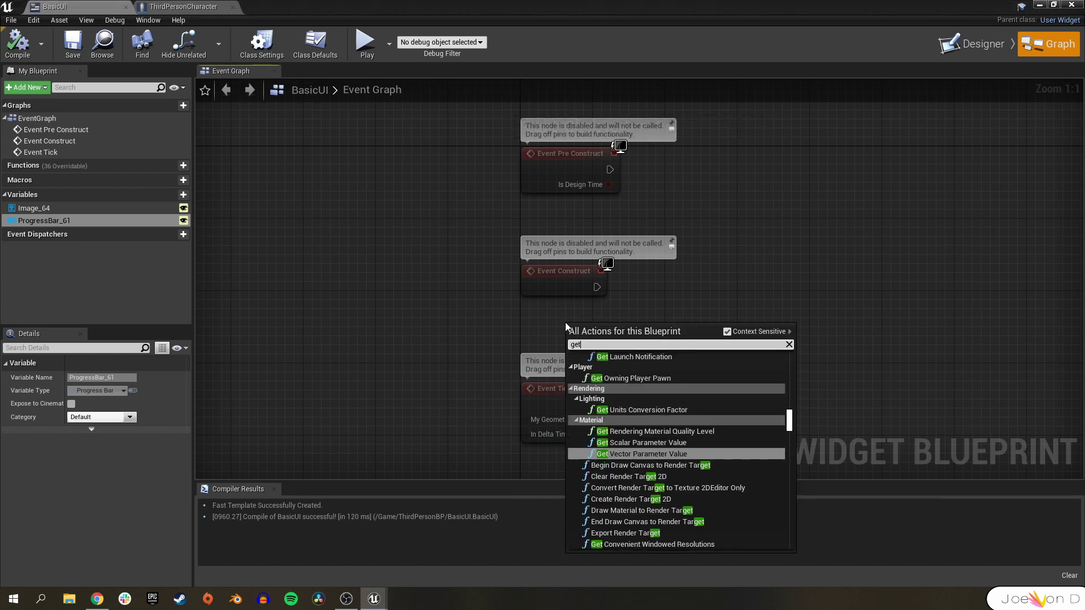
text(playe)
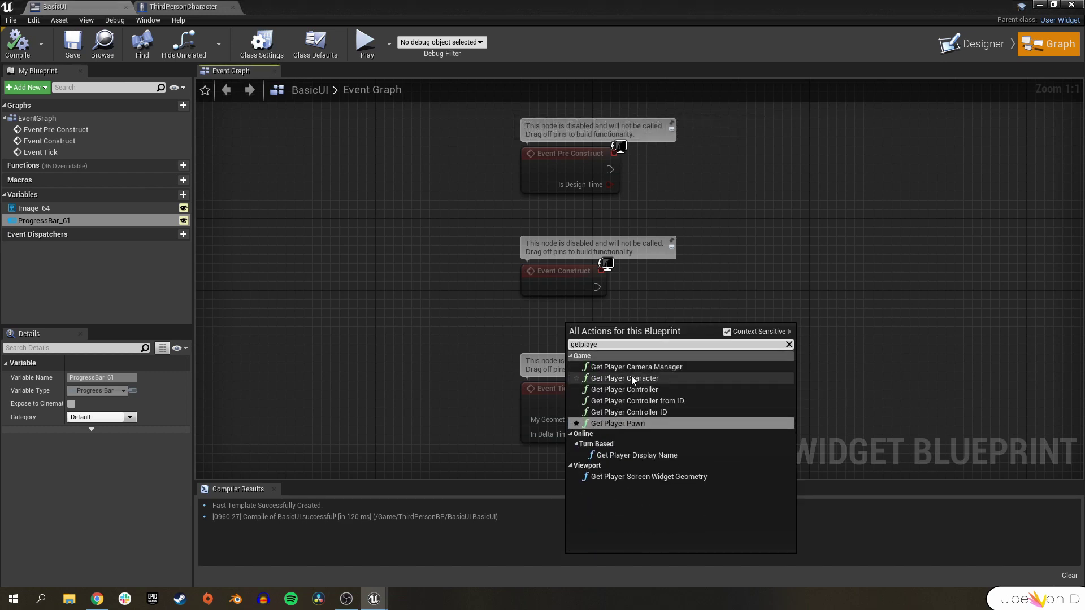
click(632, 378)
drag(597, 326, 480, 318)
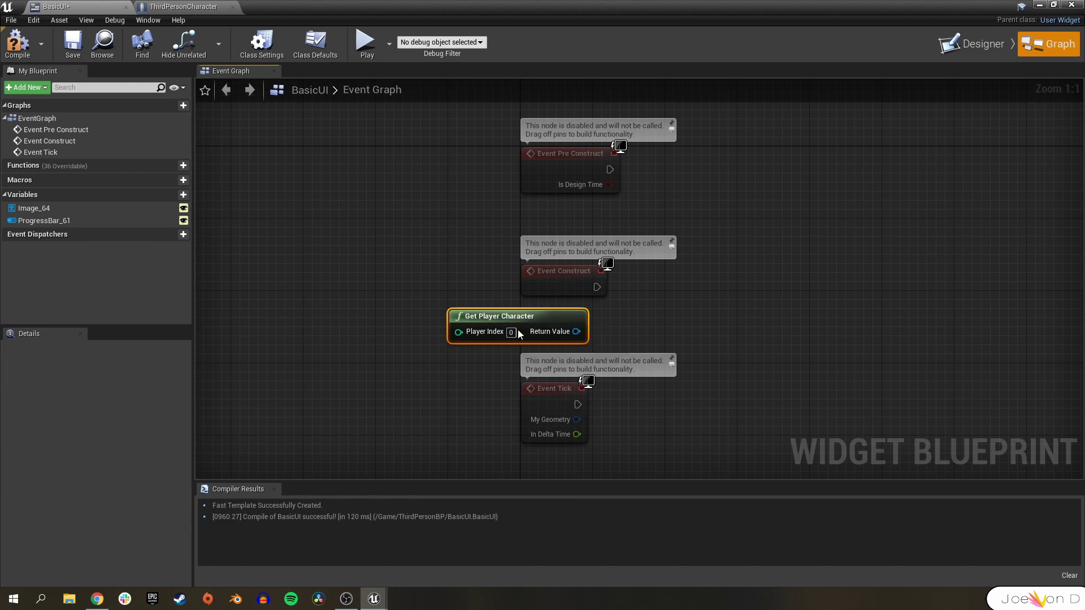
drag(576, 331, 674, 294)
text(castto)
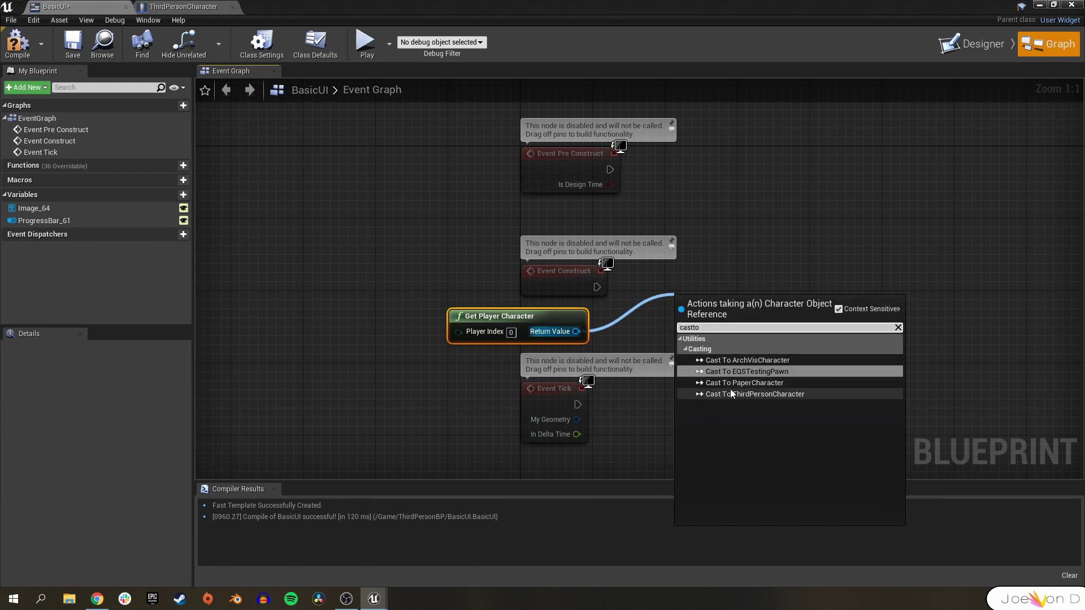
click(730, 394)
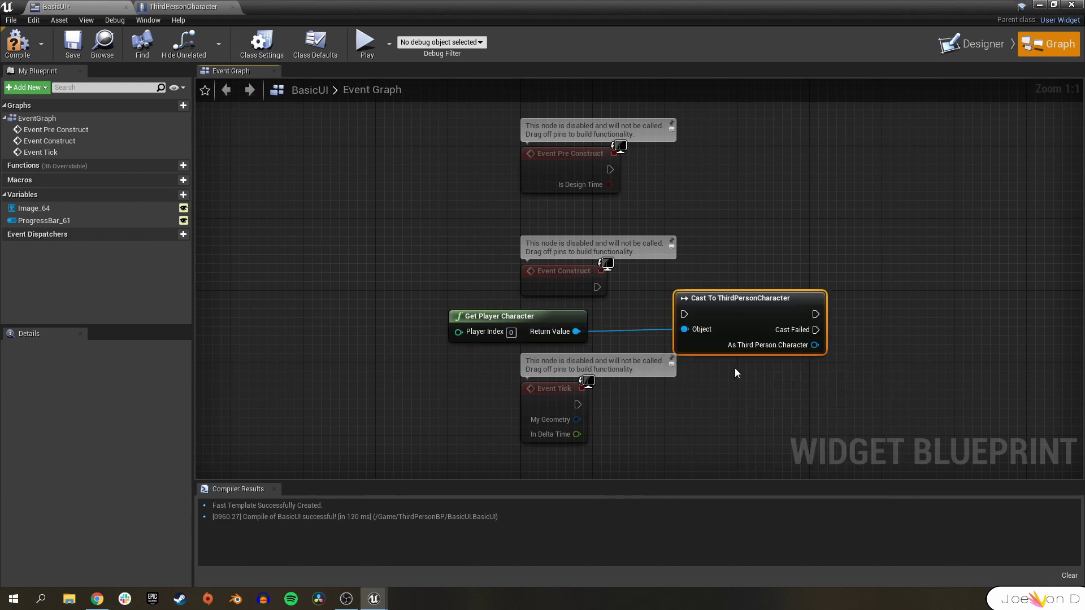
drag(737, 318, 683, 289)
drag(597, 287, 631, 288)
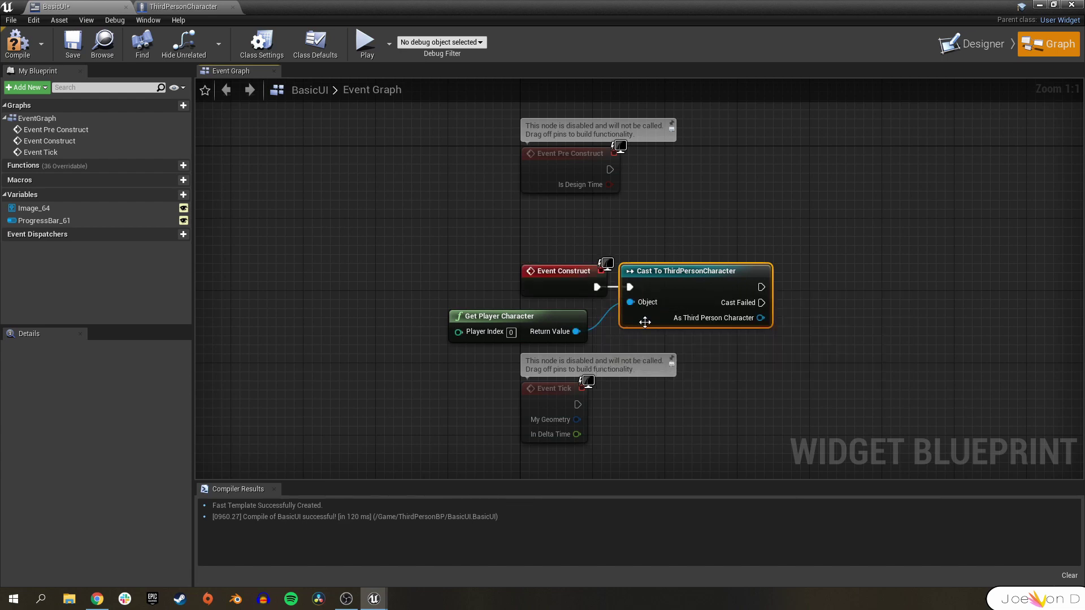
Promote the cast result to a variable named Player, then compile and save
drag(761, 318, 831, 315)
click(884, 361)
drag(883, 283, 831, 291)
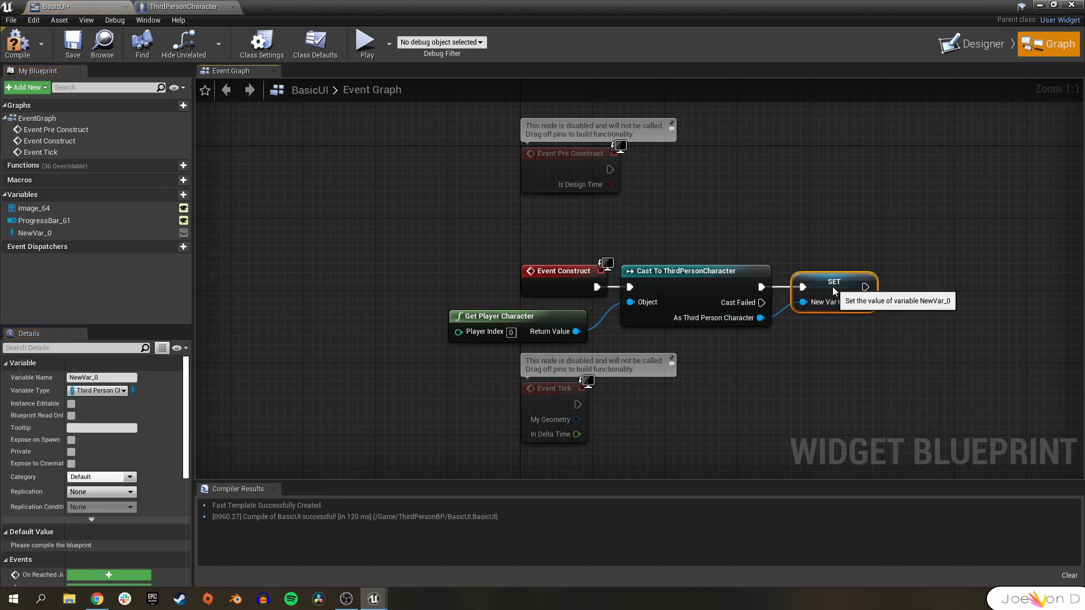
click(108, 233)
click(102, 377)
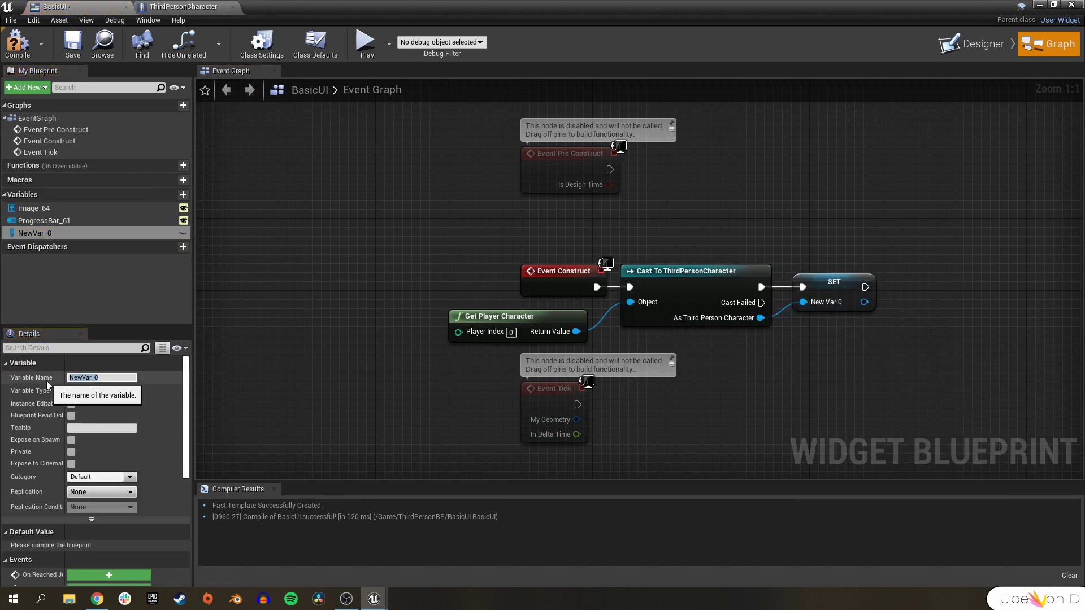
text(Player)
key(Return)
key(ctrl+s)
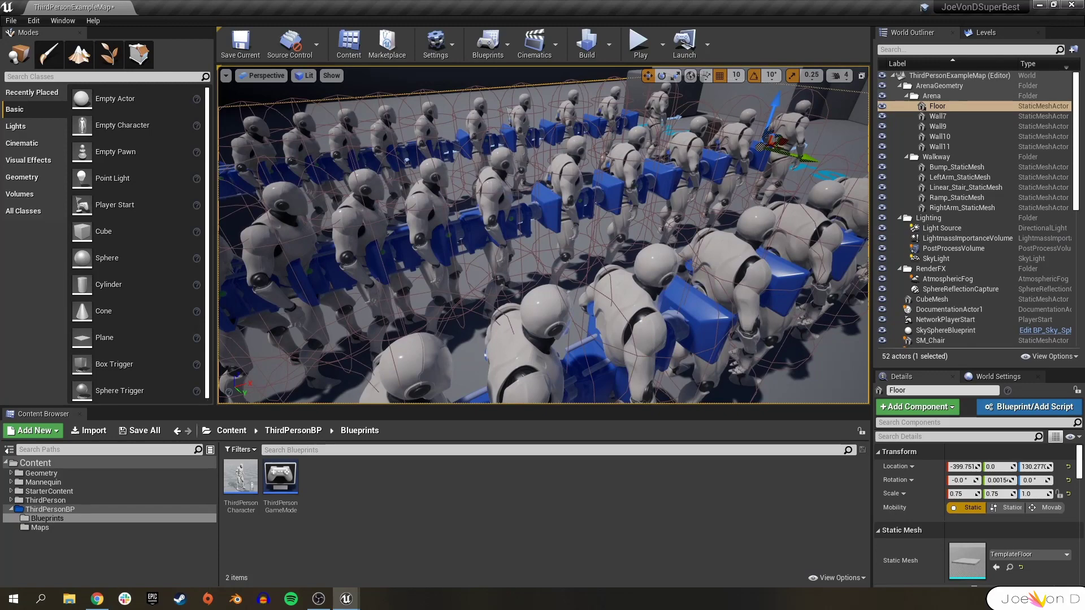
right_drag(705, 267, 700, 285)
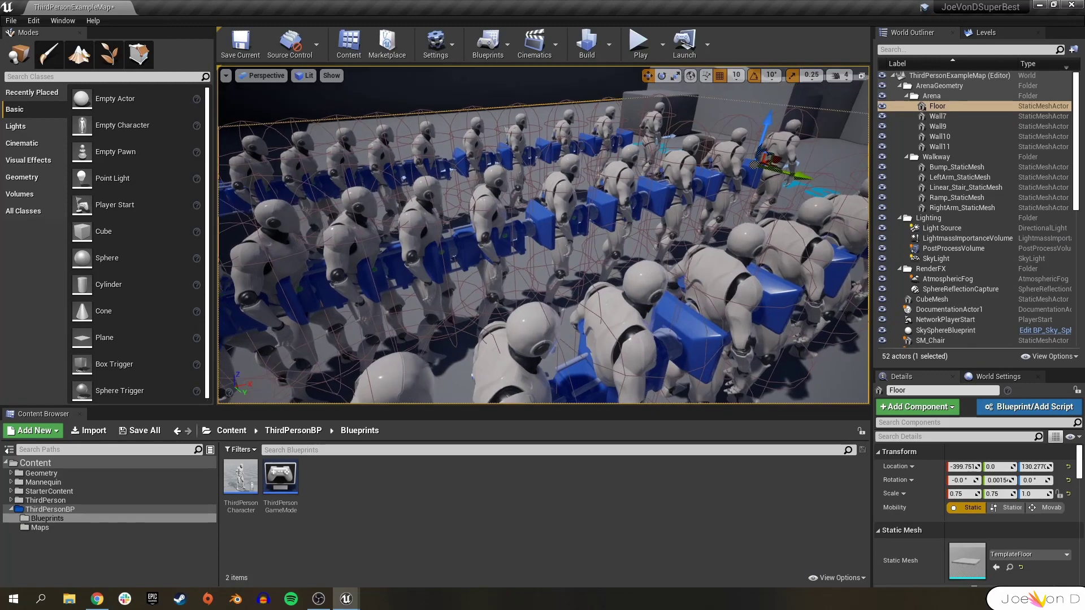
key(alt+p)
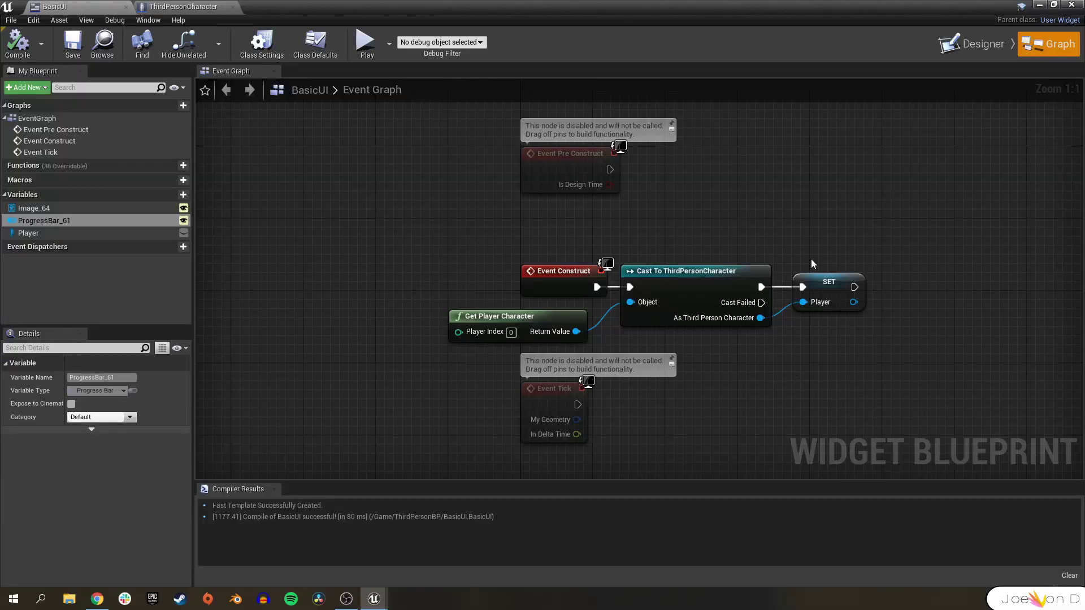
Bind the Leon text block's Text to Player > Name in Designer, then play-test the game
click(972, 48)
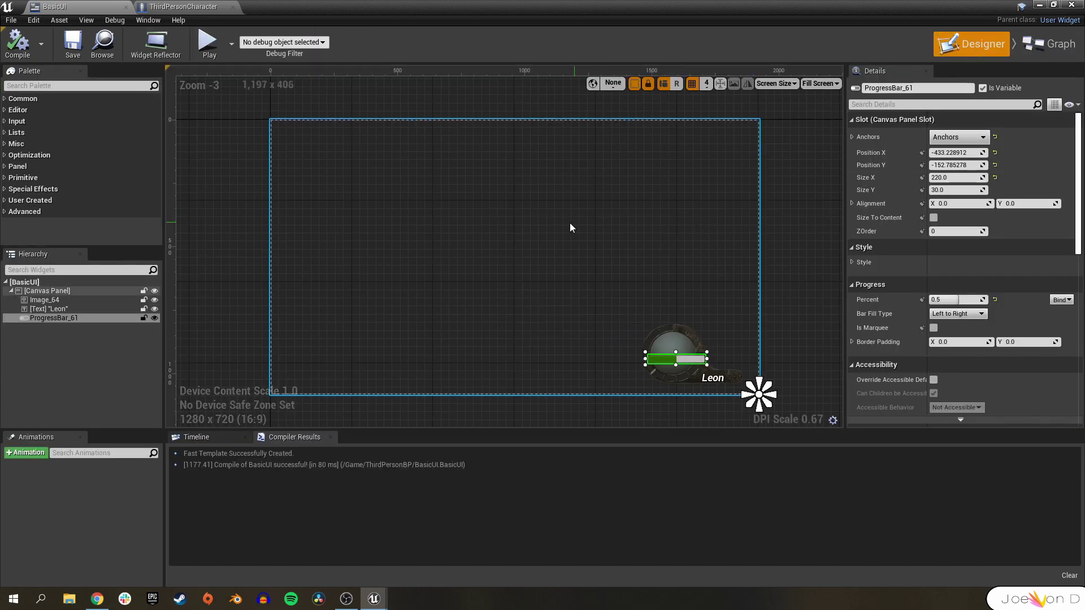
click(63, 308)
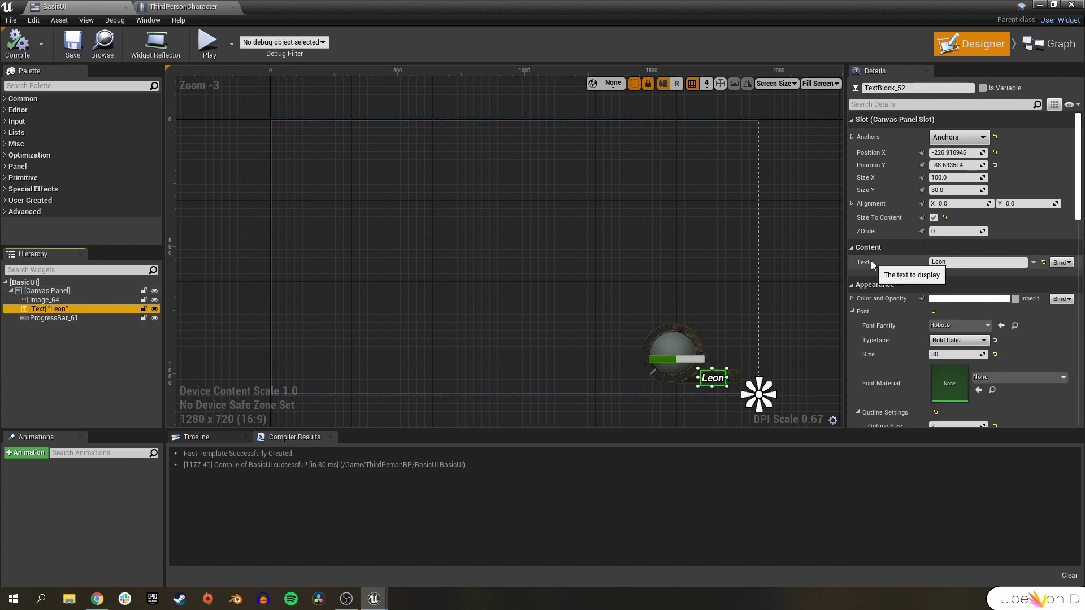
click(1062, 263)
mouse_move(1038, 300)
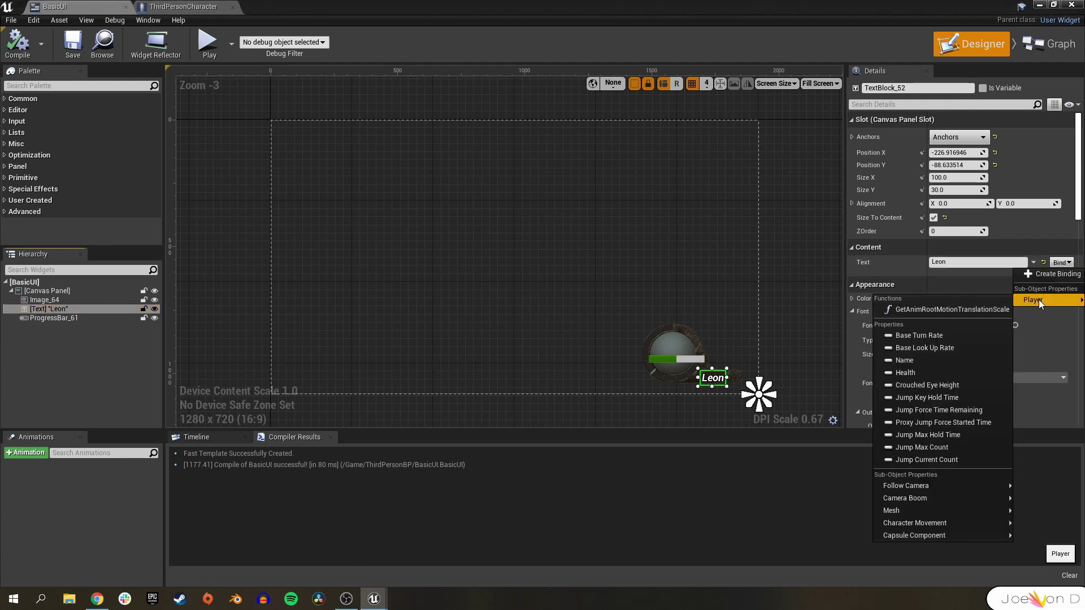
click(913, 360)
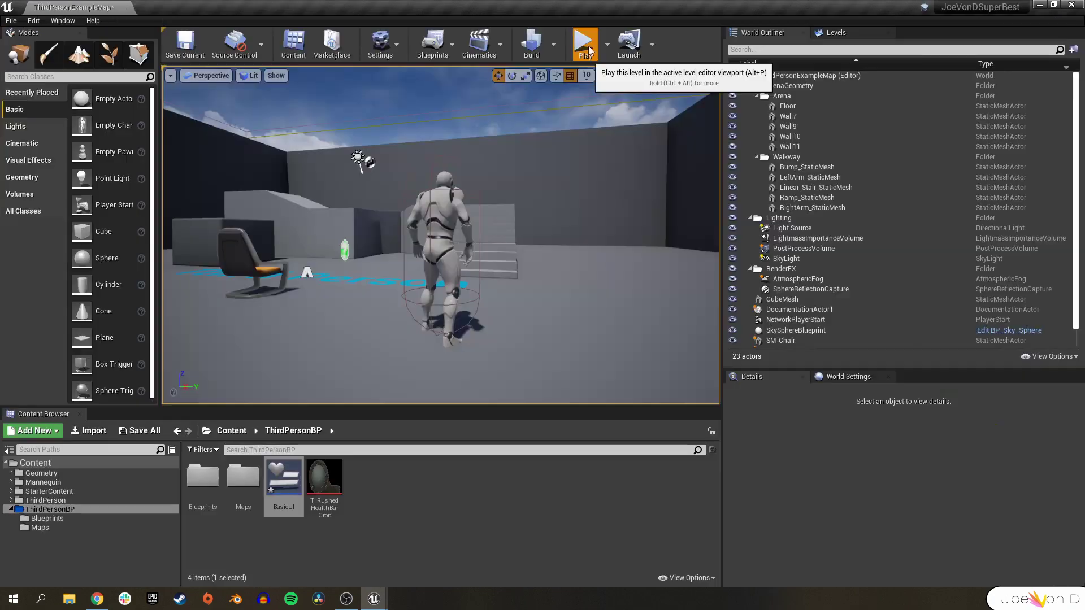
click(587, 48)
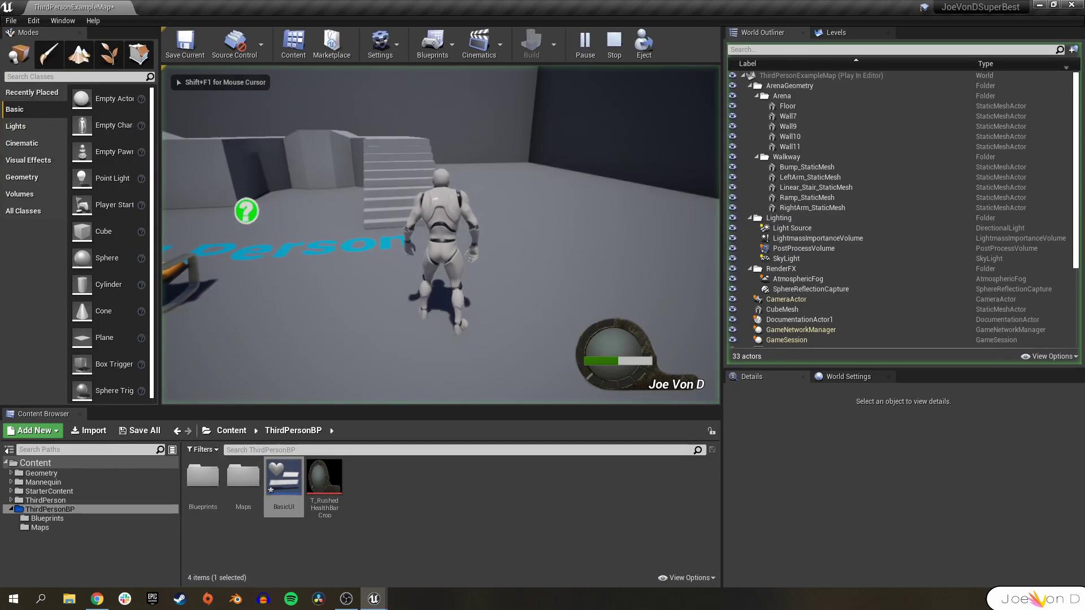
key(w)
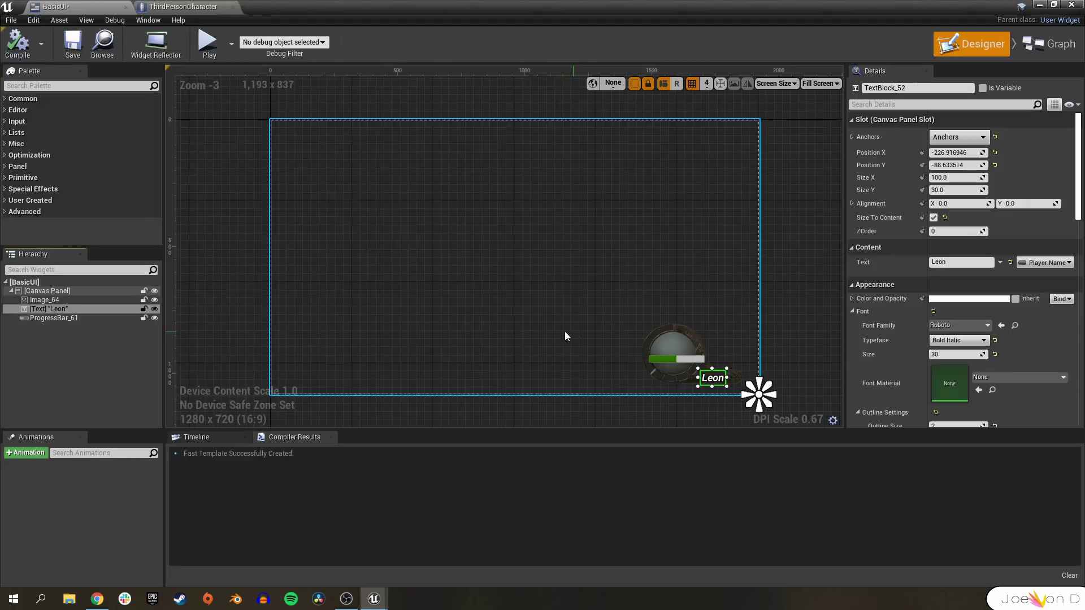
Bind ProgressBar_61's Percent to Player > Health
click(54, 318)
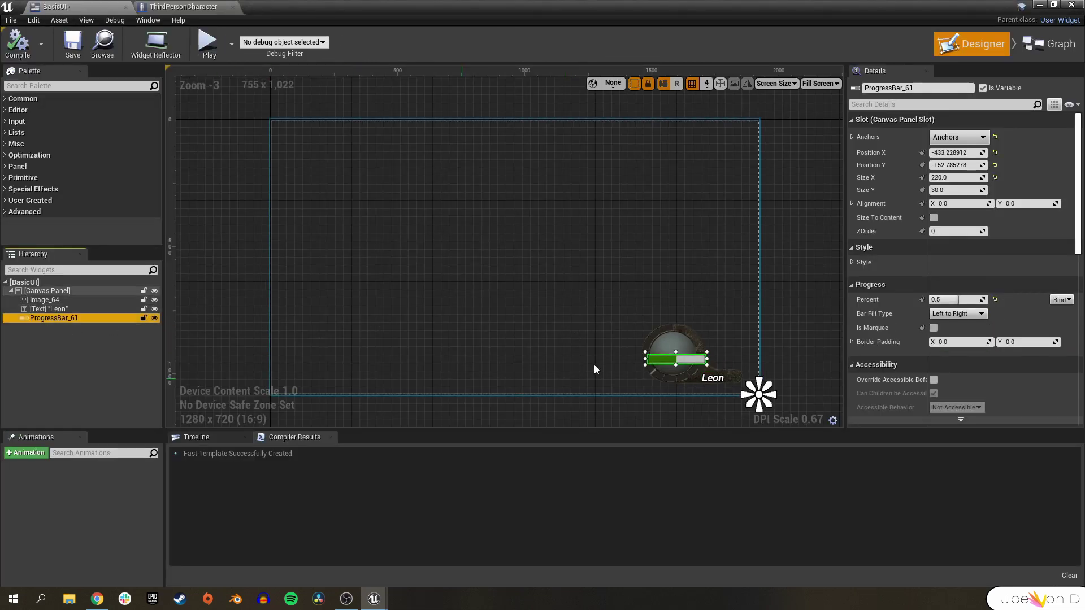
click(1061, 299)
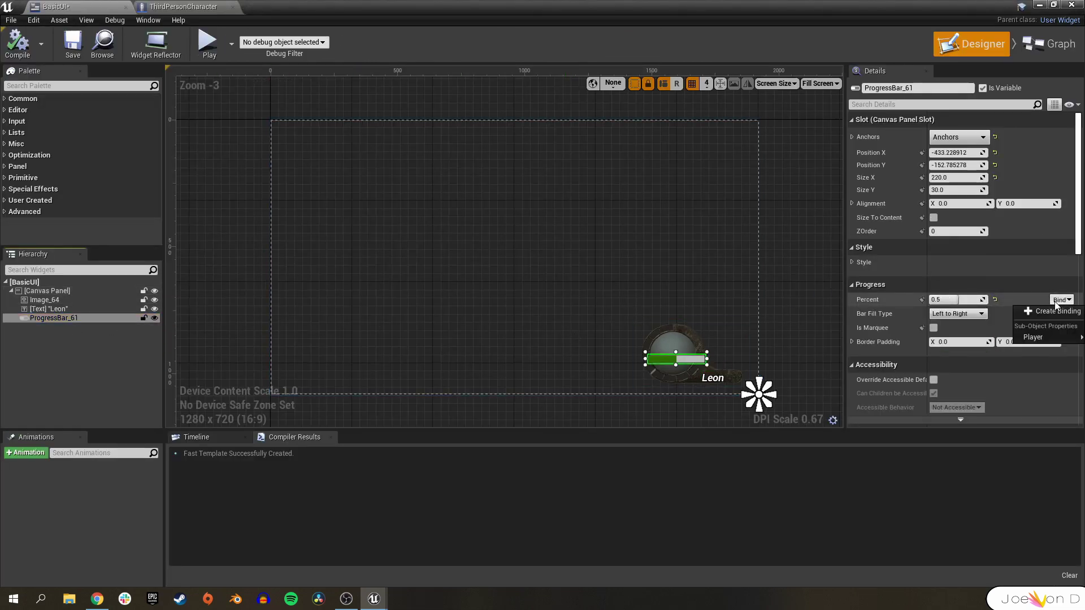
mouse_move(1051, 338)
click(909, 398)
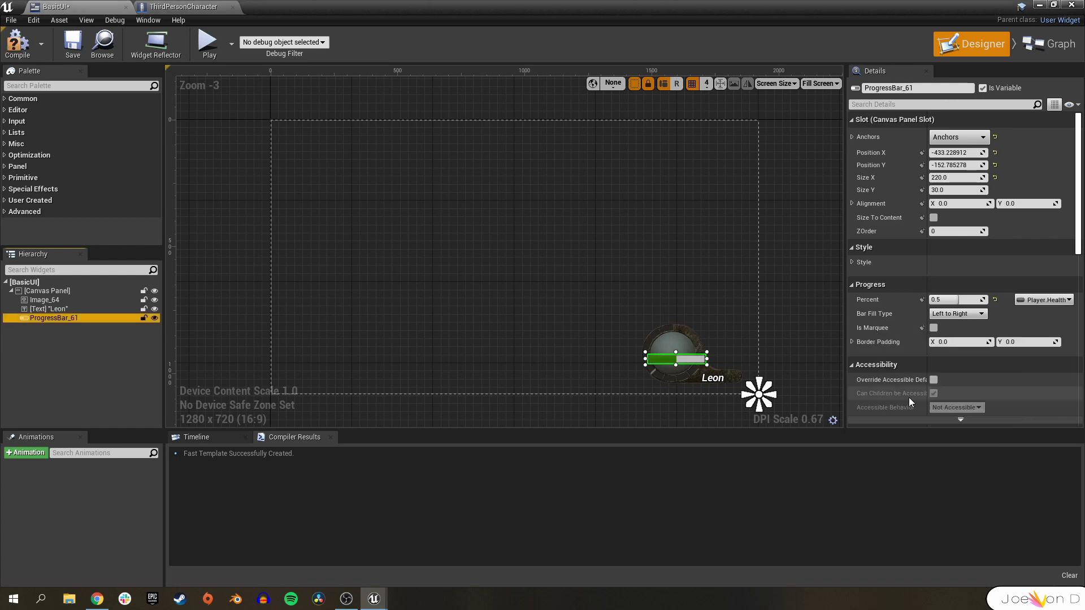
Compile and save the BasicUI widget, then play the level to test the HUD
click(17, 42)
click(73, 42)
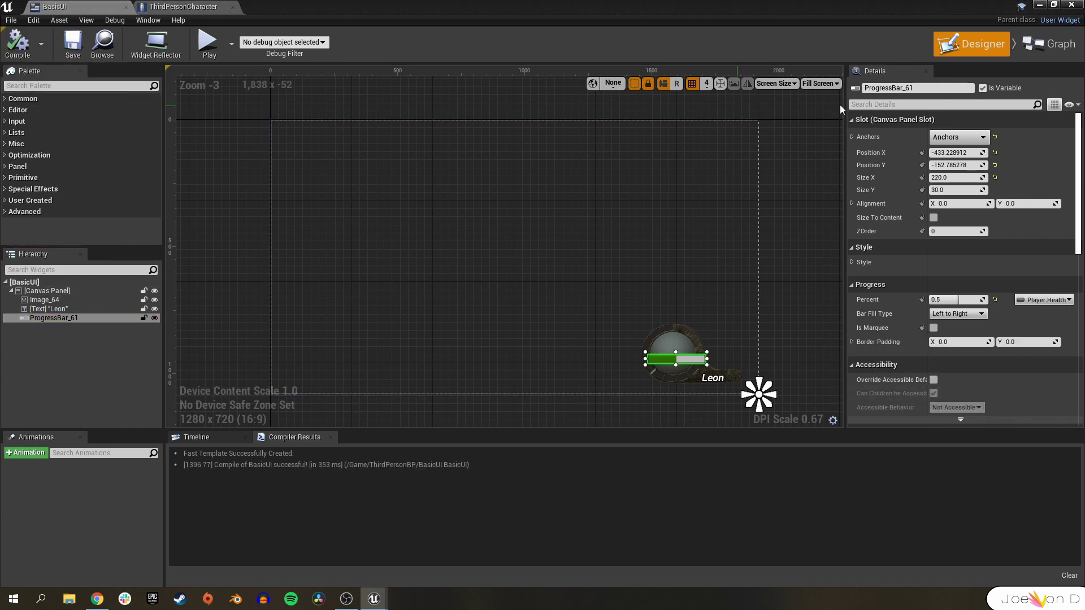
key(alt+Tab)
click(584, 49)
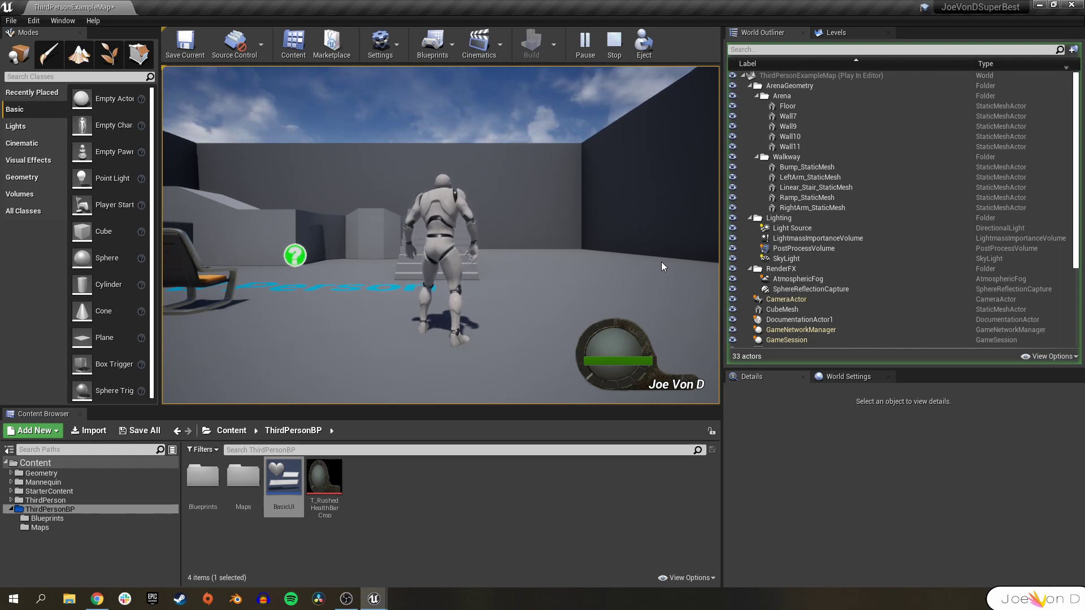
Walk the character forward in the running game to check the name and full health bar
click(661, 262)
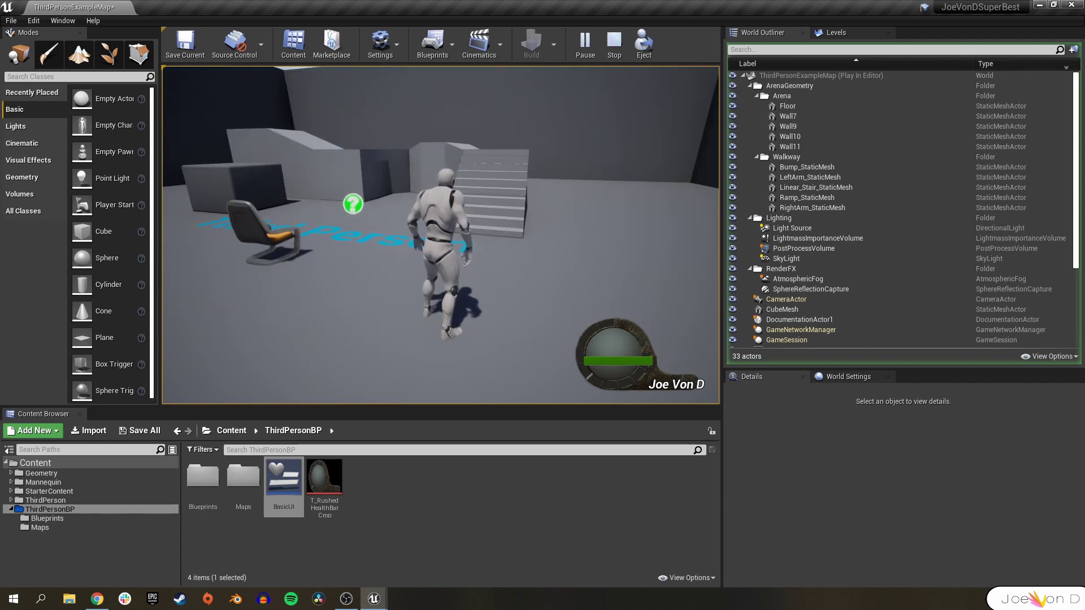
key(w)
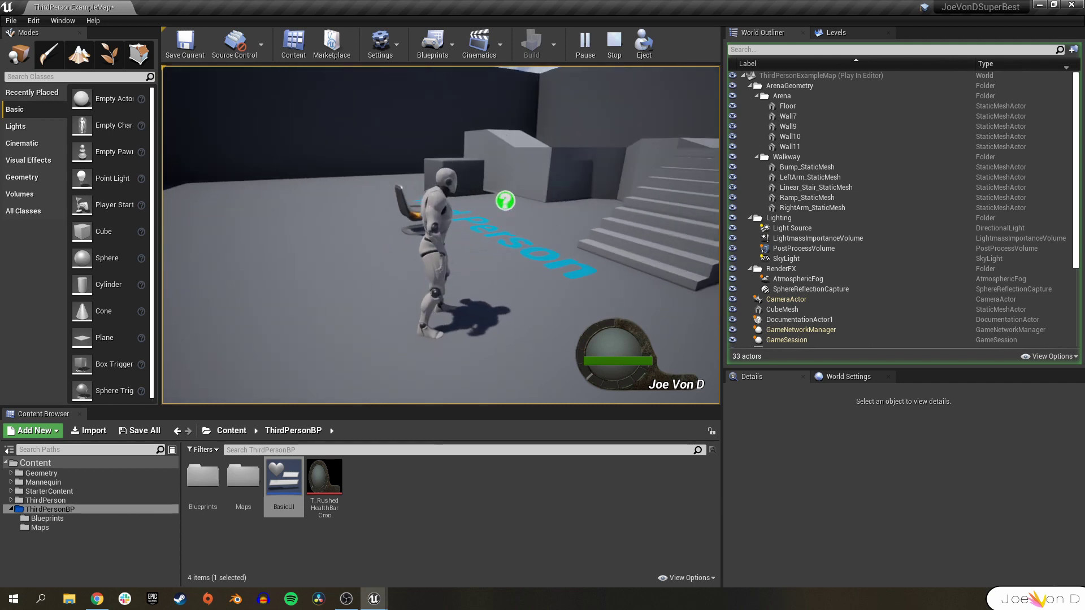